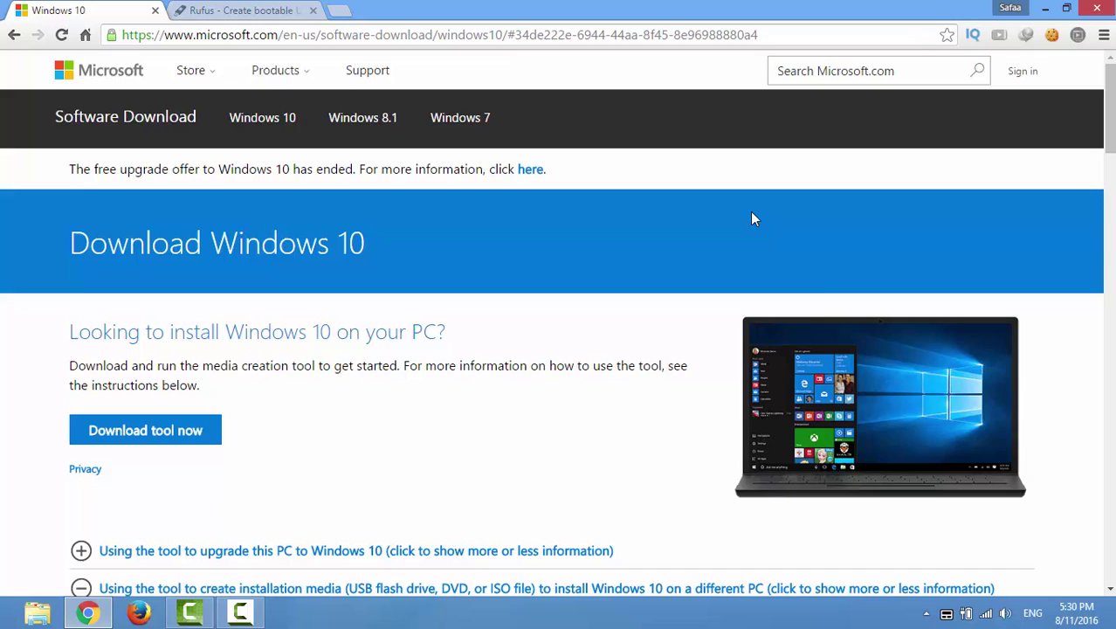
- Download MediaCreationTool.exe from Microsoft's Windows 10 page via IDM and drag a copy to the desktop
{"action": "left_click", "coordinate": [676, 36]}
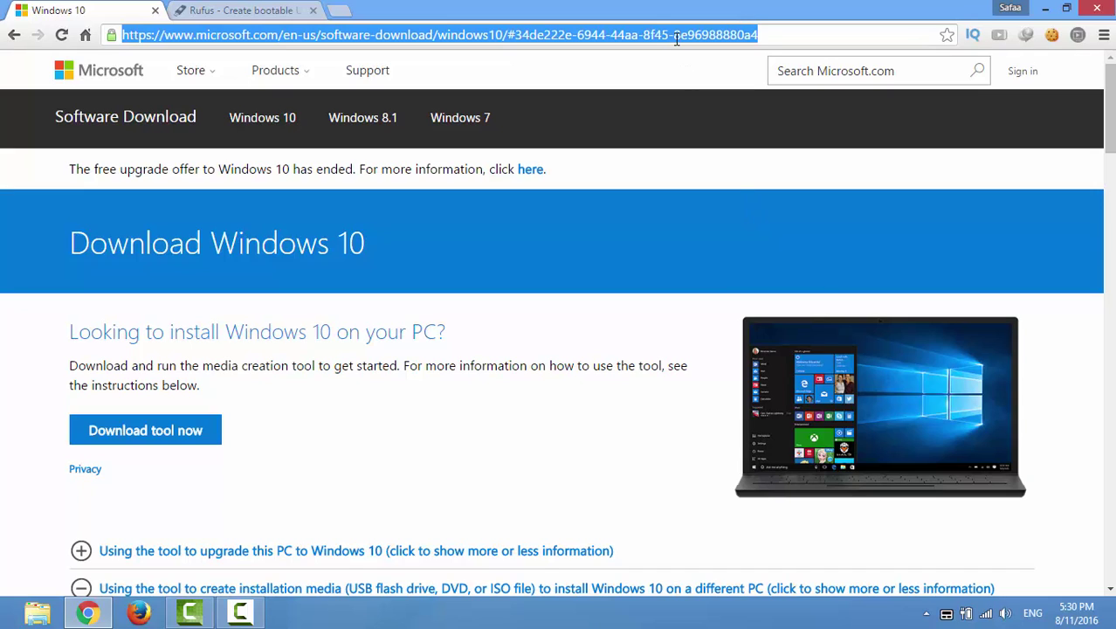
{"action": "left_click", "coordinate": [631, 249]}
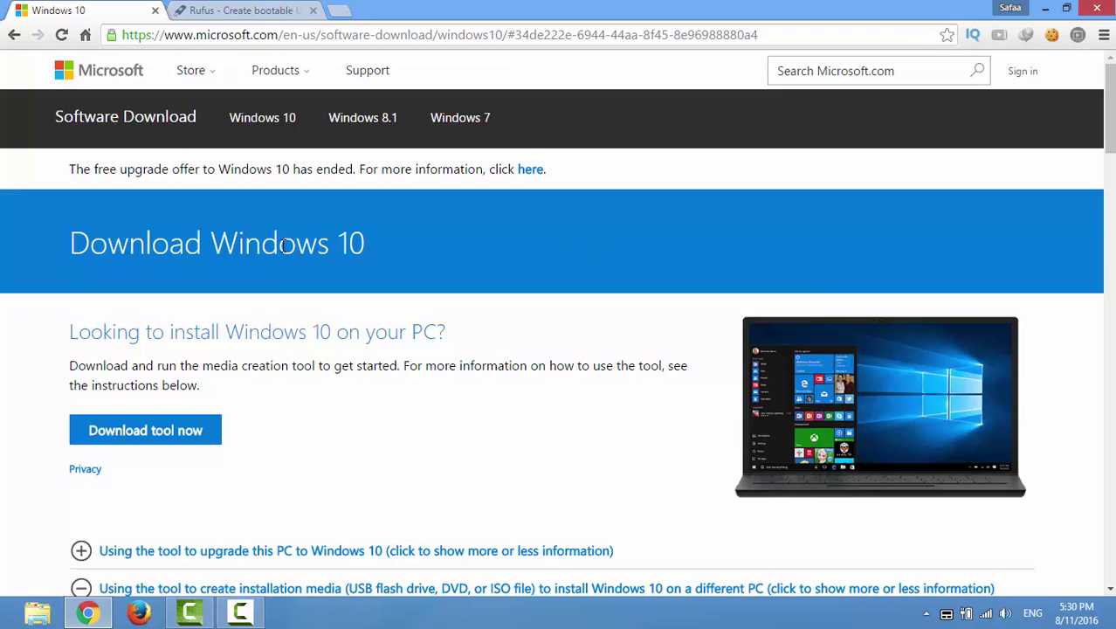
{"action": "left_click", "coordinate": [183, 440]}
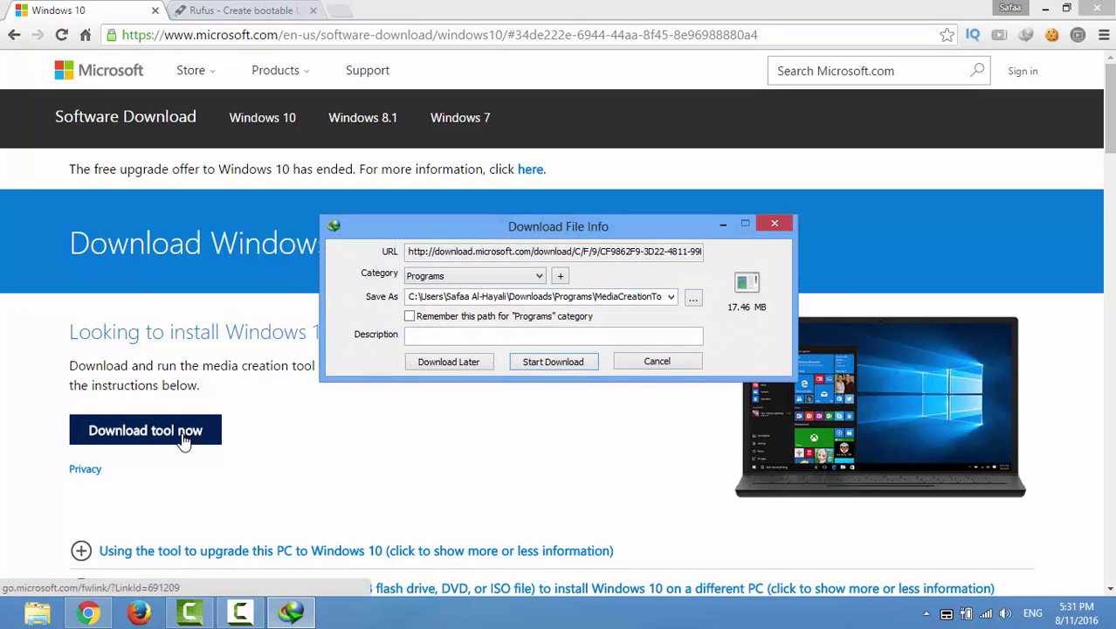
{"action": "left_click", "coordinate": [574, 363]}
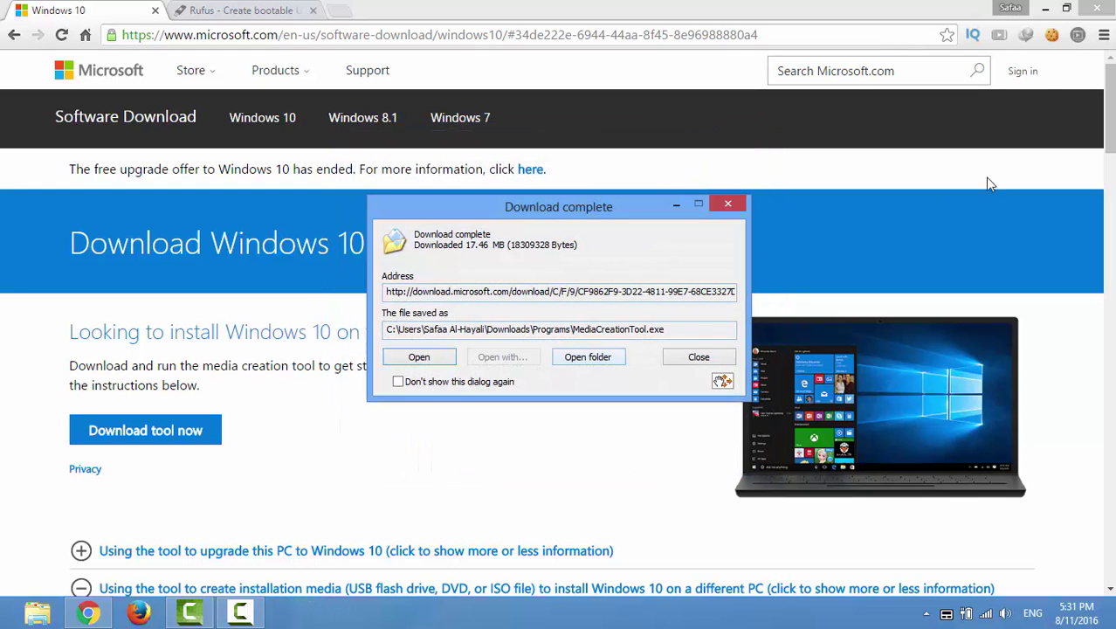
{"action": "left_click", "coordinate": [1045, 7]}
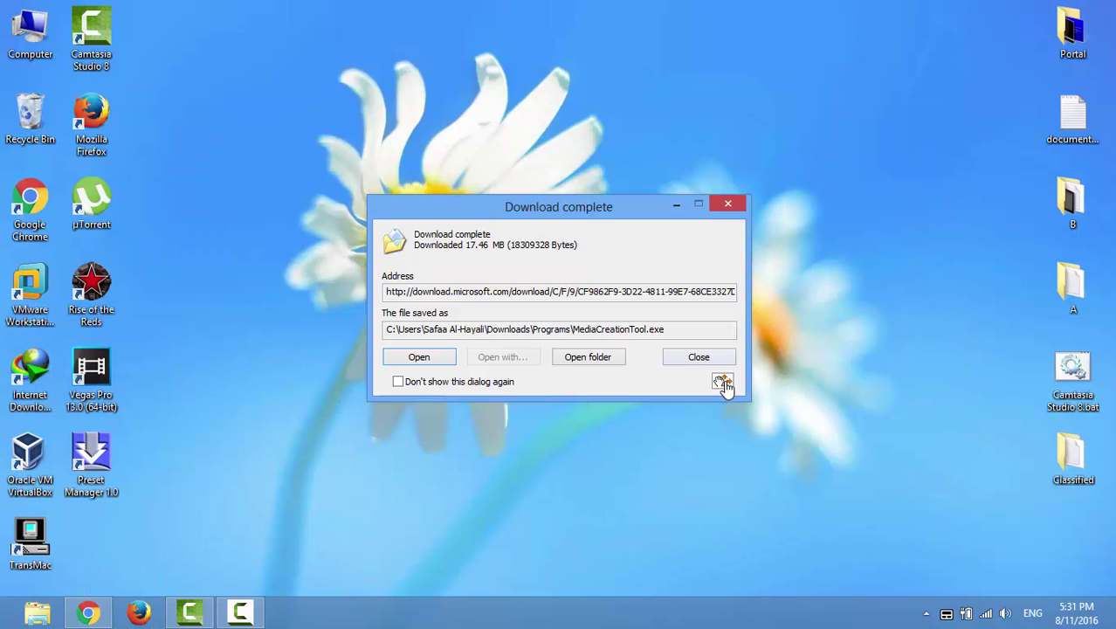
{"action": "left_click_drag", "start_coordinate": [724, 386], "coordinate": [494, 101]}
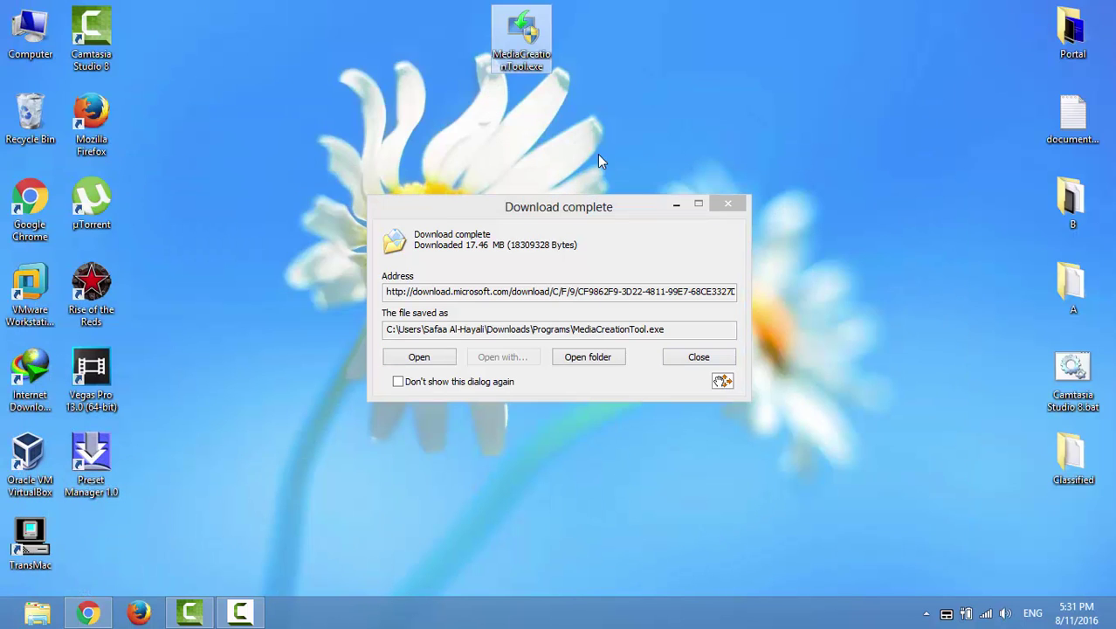
- Launch MediaCreationTool.exe, accept the licence, and choose to create installation media for another PC
{"action": "left_click", "coordinate": [736, 211]}
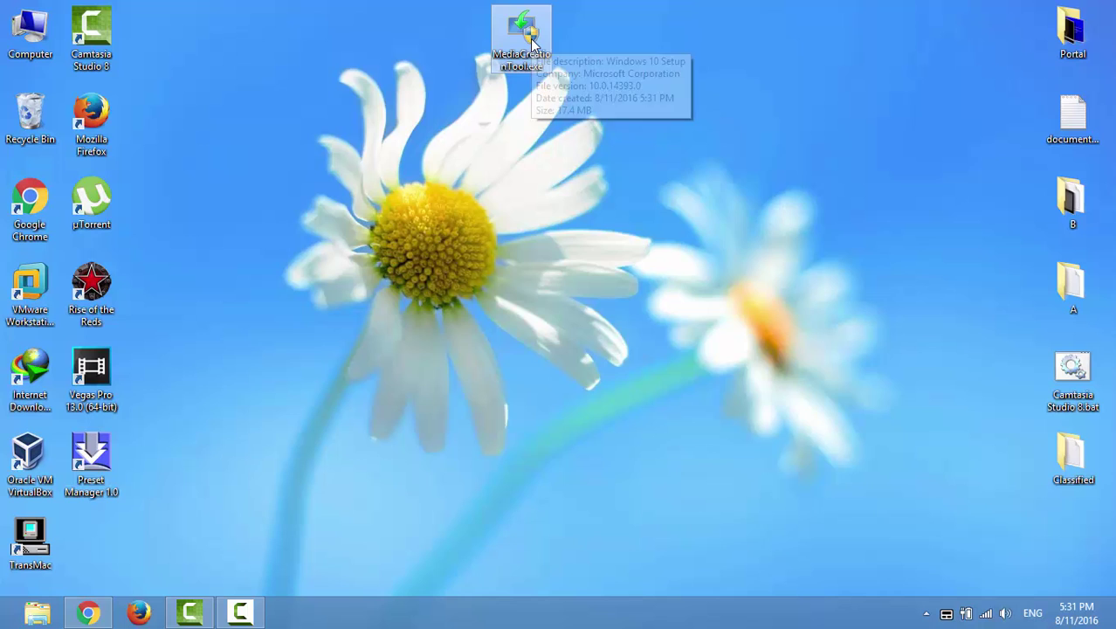
{"action": "right_click", "coordinate": [530, 38]}
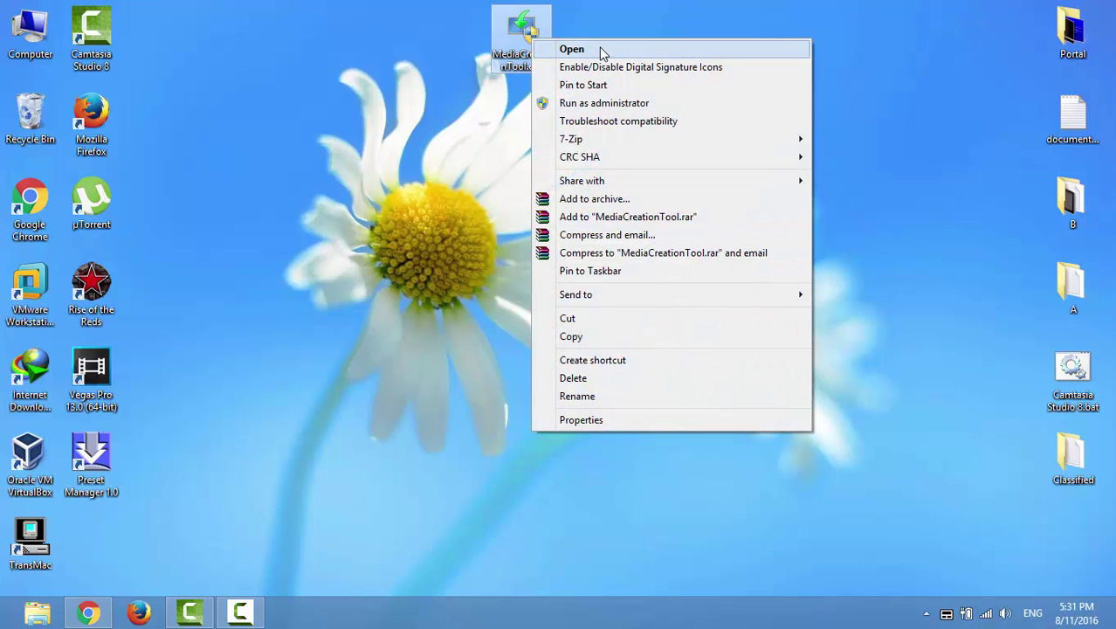
{"action": "left_click", "coordinate": [599, 49]}
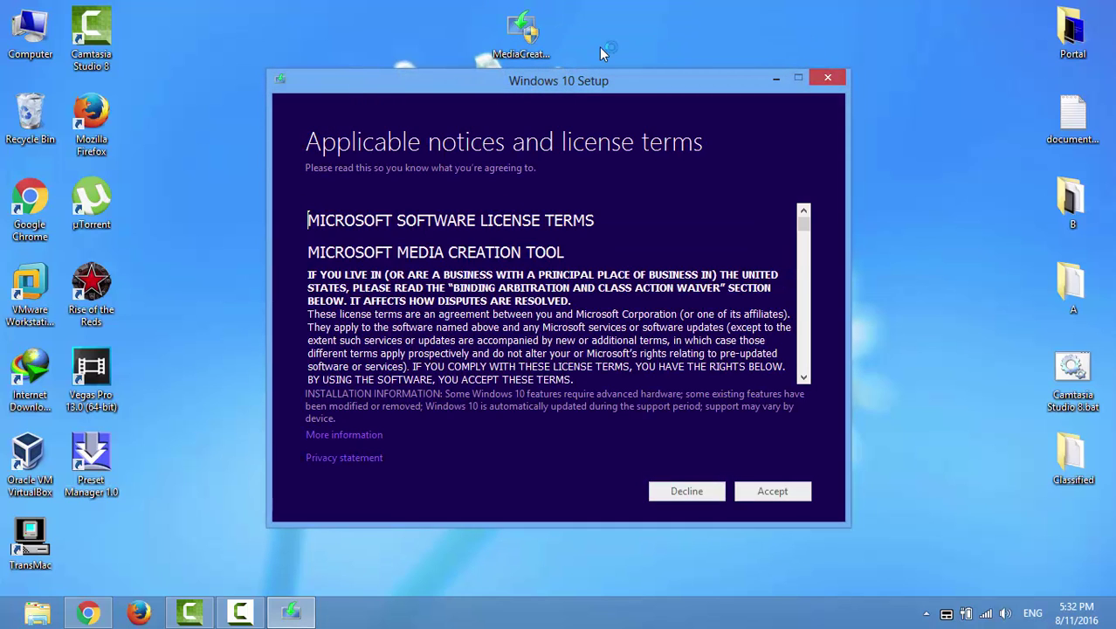
{"action": "left_click", "coordinate": [774, 492]}
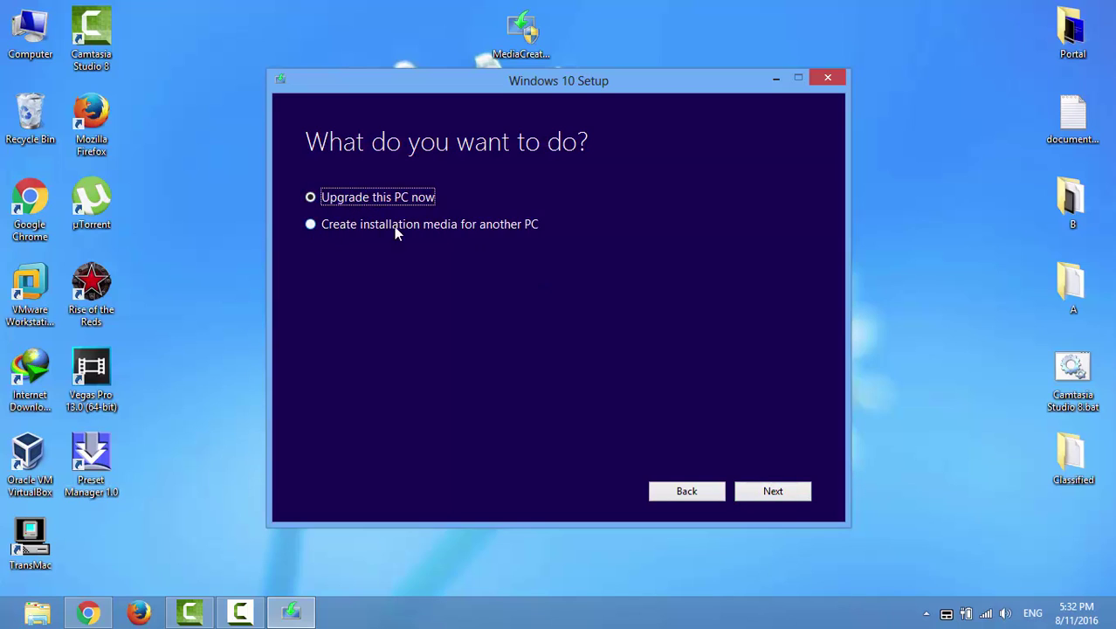
{"action": "left_click", "coordinate": [311, 225]}
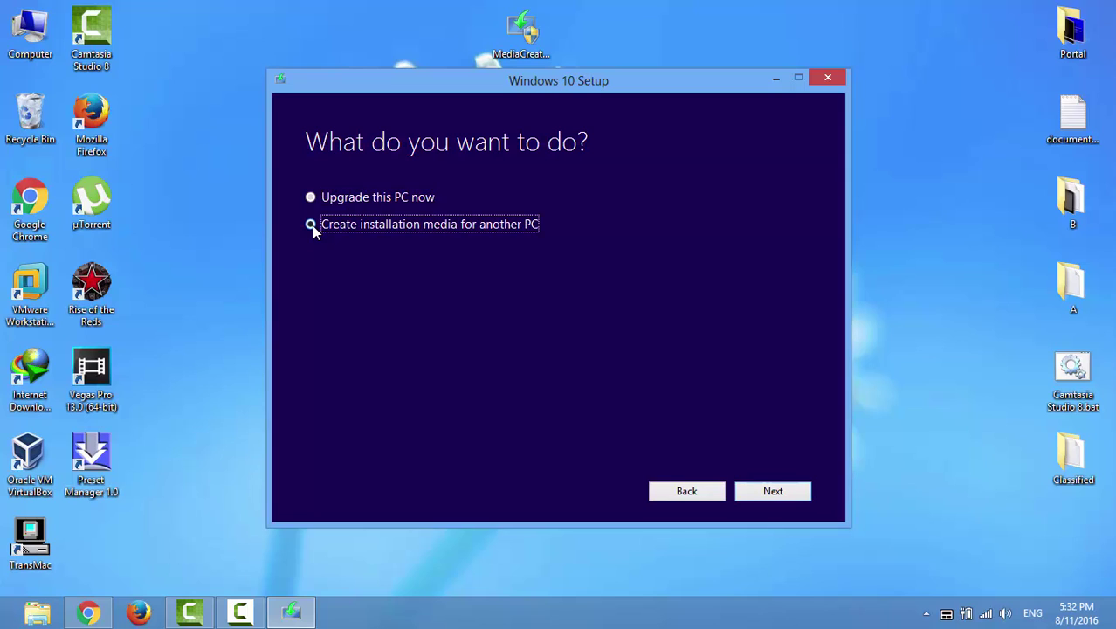
{"action": "left_click", "coordinate": [769, 490]}
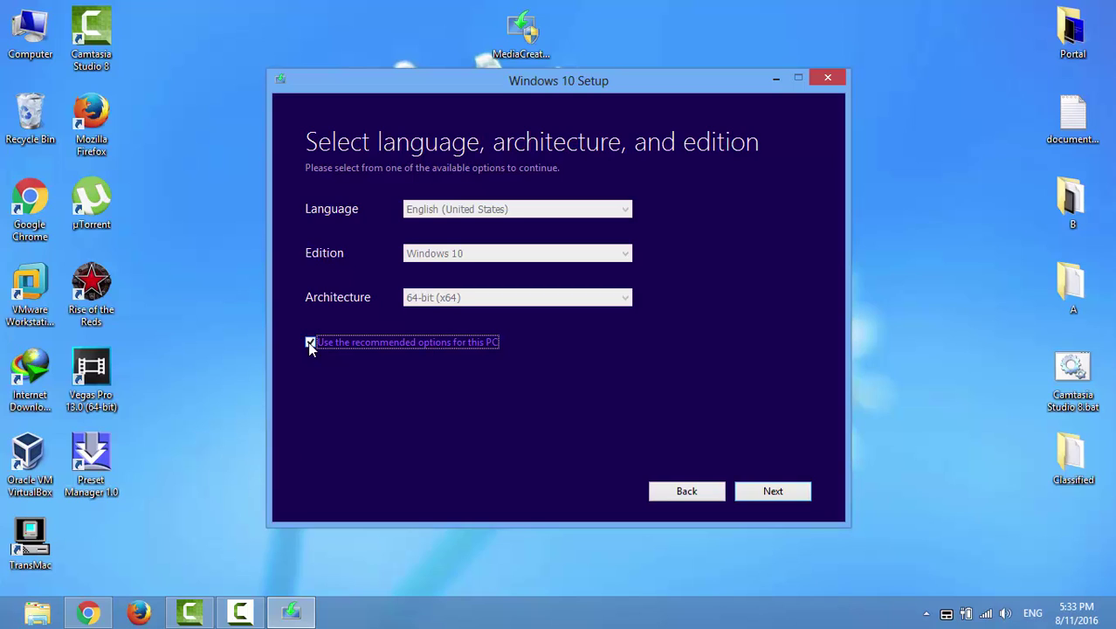
- Confirm English (United States), Windows 10 edition and 64-bit (x64), keeping the recommended options
{"action": "left_click", "coordinate": [311, 342]}
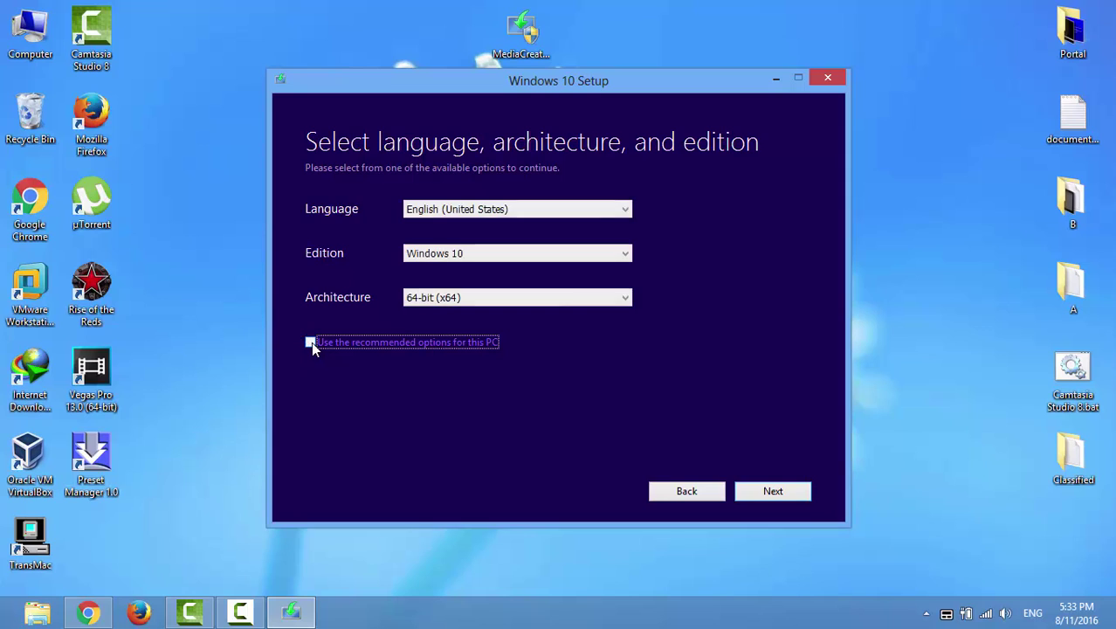
{"action": "left_click", "coordinate": [519, 208]}
{"action": "left_click", "coordinate": [519, 208]}
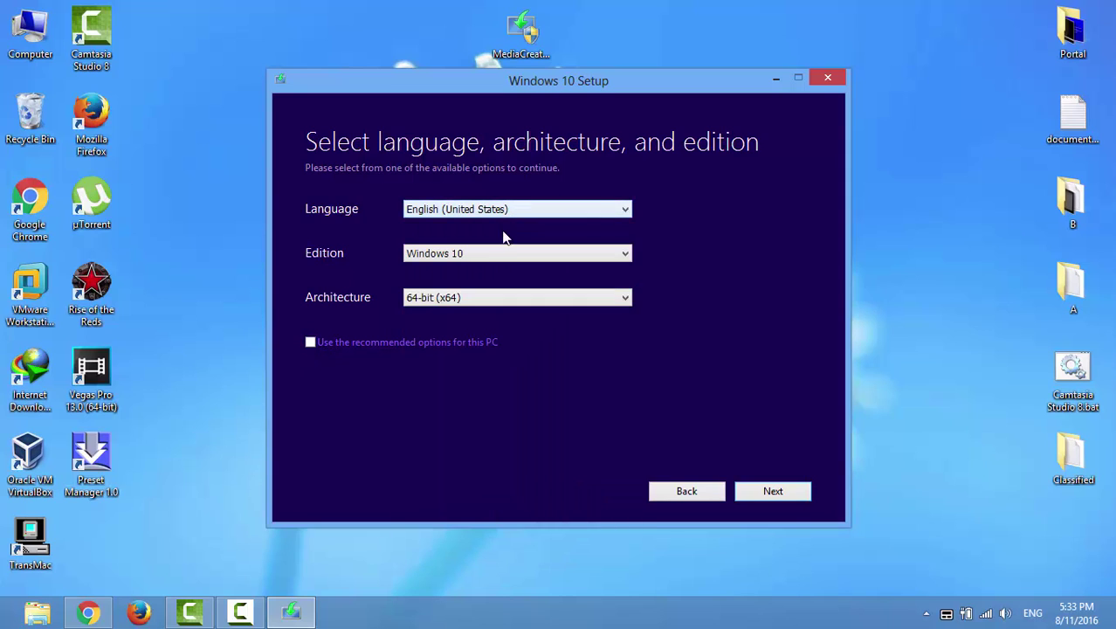
{"action": "left_click", "coordinate": [490, 253]}
{"action": "left_click", "coordinate": [490, 254]}
{"action": "left_click", "coordinate": [480, 297]}
{"action": "left_click", "coordinate": [481, 301]}
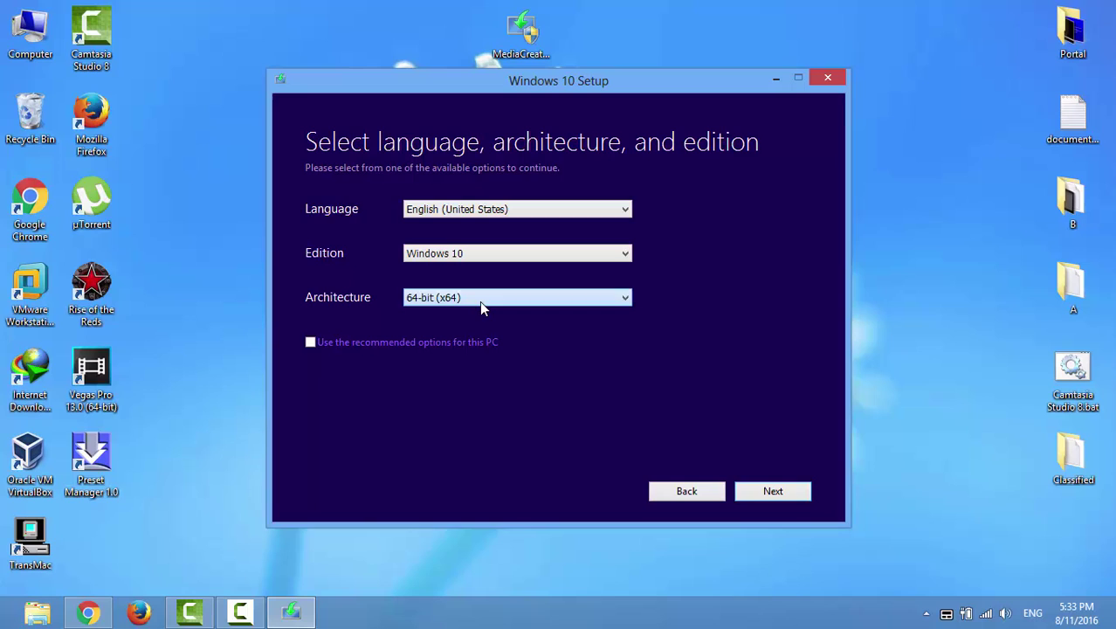
{"action": "left_click", "coordinate": [311, 342]}
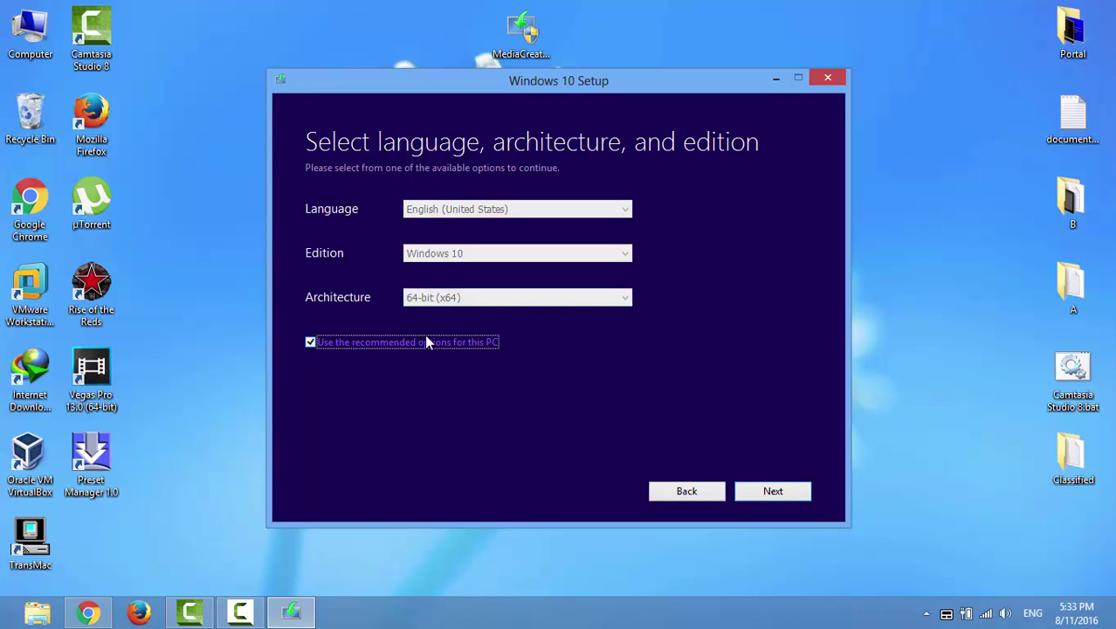
- Choose ISO file as the media type and save it as Windows.iso on the Desktop
{"action": "left_click", "coordinate": [778, 491]}
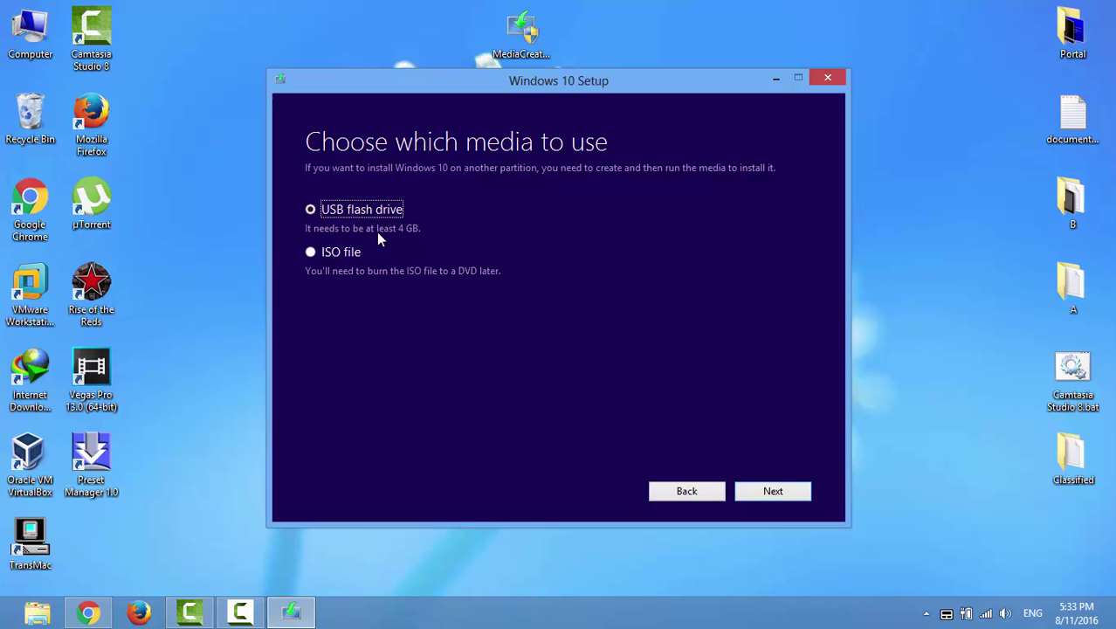
{"action": "left_click", "coordinate": [310, 254]}
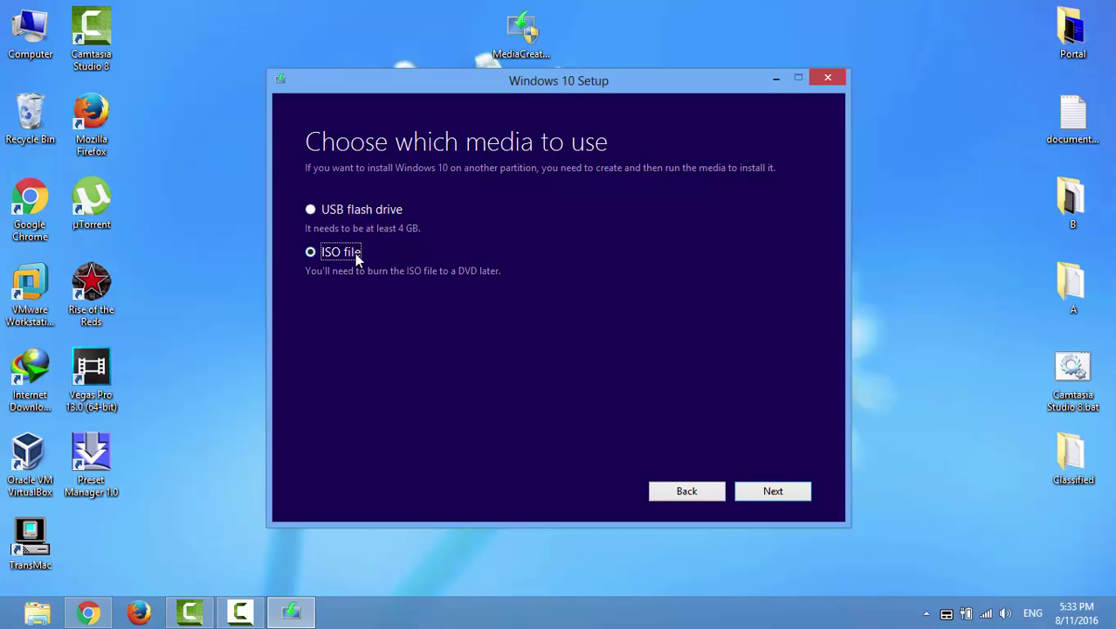
{"action": "left_click", "coordinate": [774, 491]}
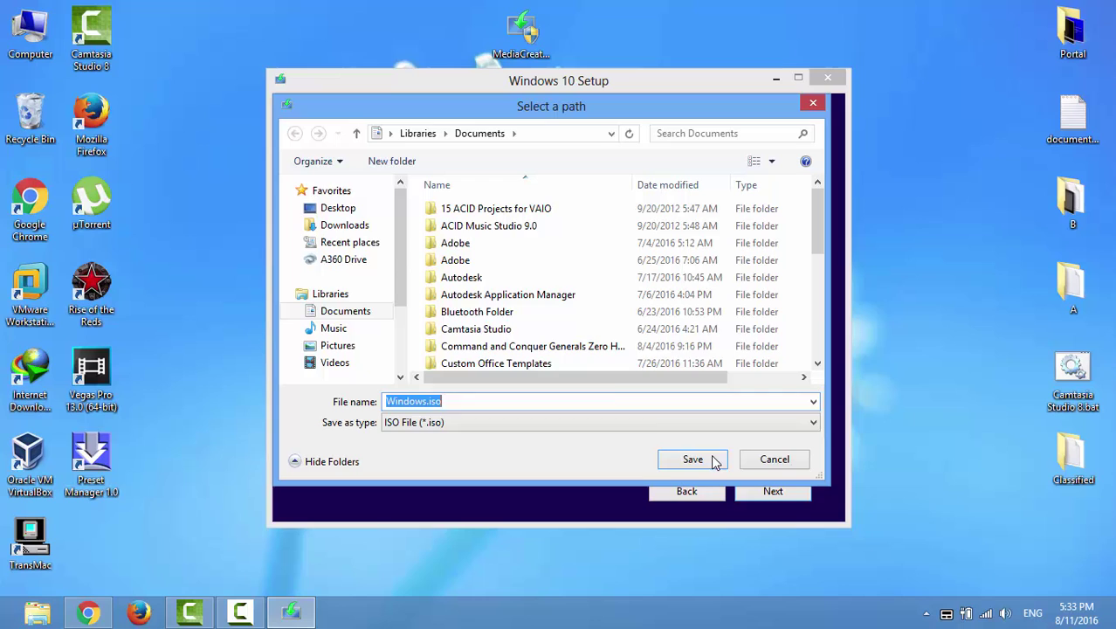
{"action": "left_click", "coordinate": [340, 213]}
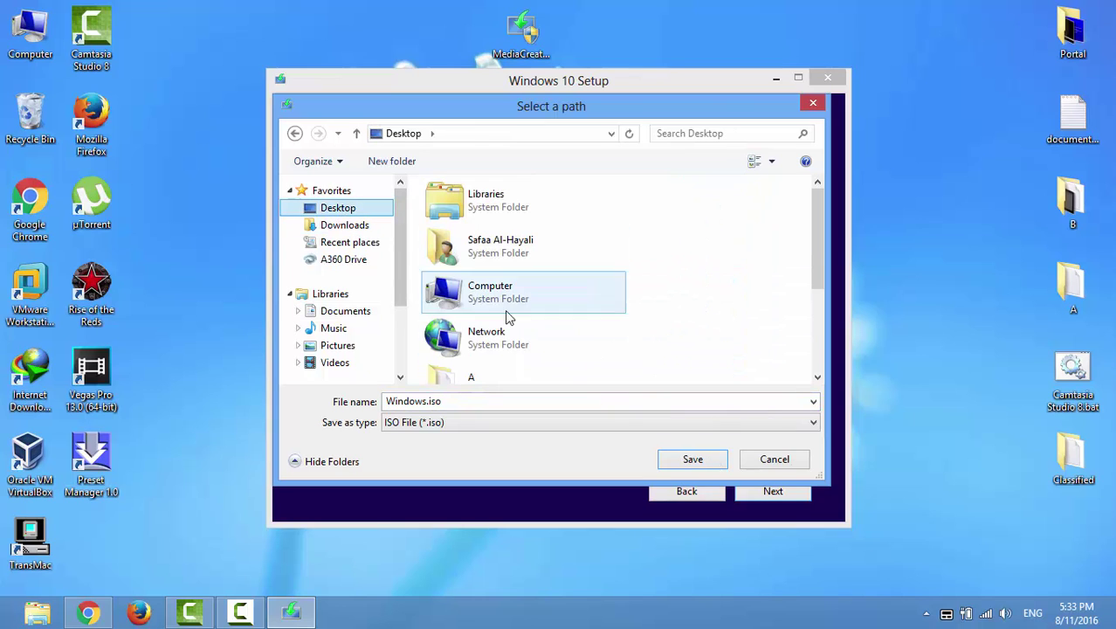
{"action": "left_click", "coordinate": [712, 461]}
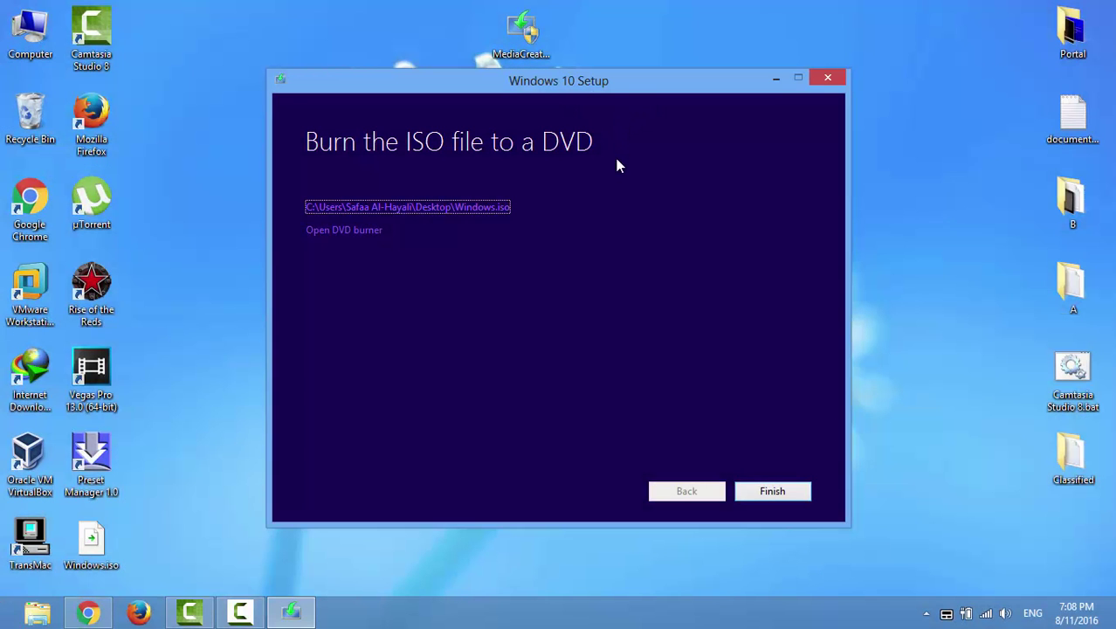
- Finish the setup tool and scroll to the Rufus 2.10 downloads on rufus.akeo.ie in Chrome
{"action": "left_click", "coordinate": [774, 492]}
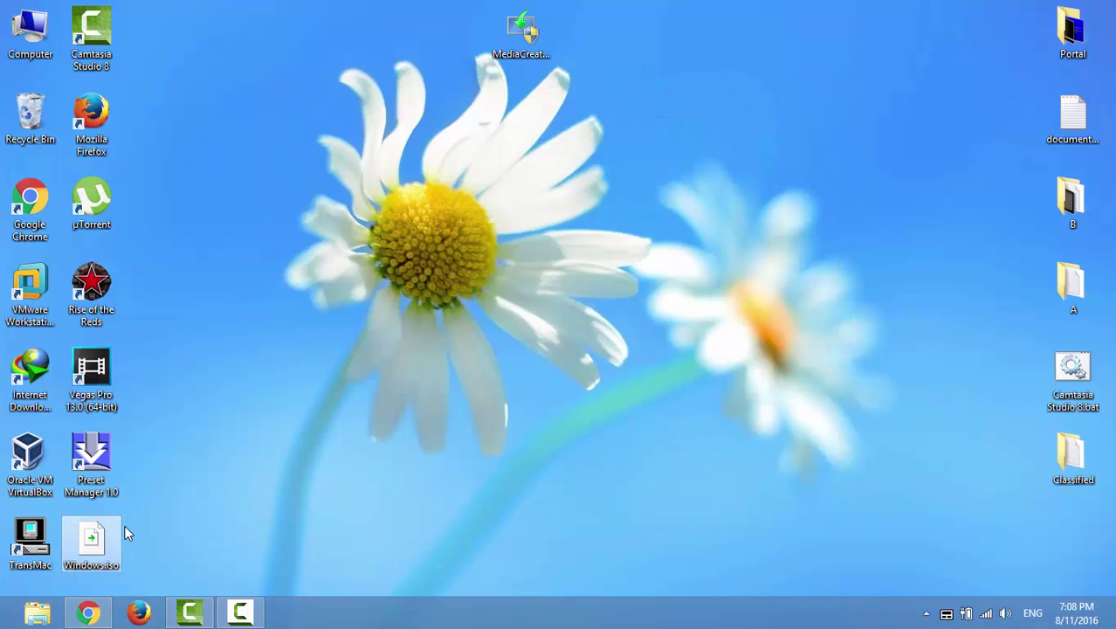
{"action": "mouse_move", "coordinate": [113, 540]}
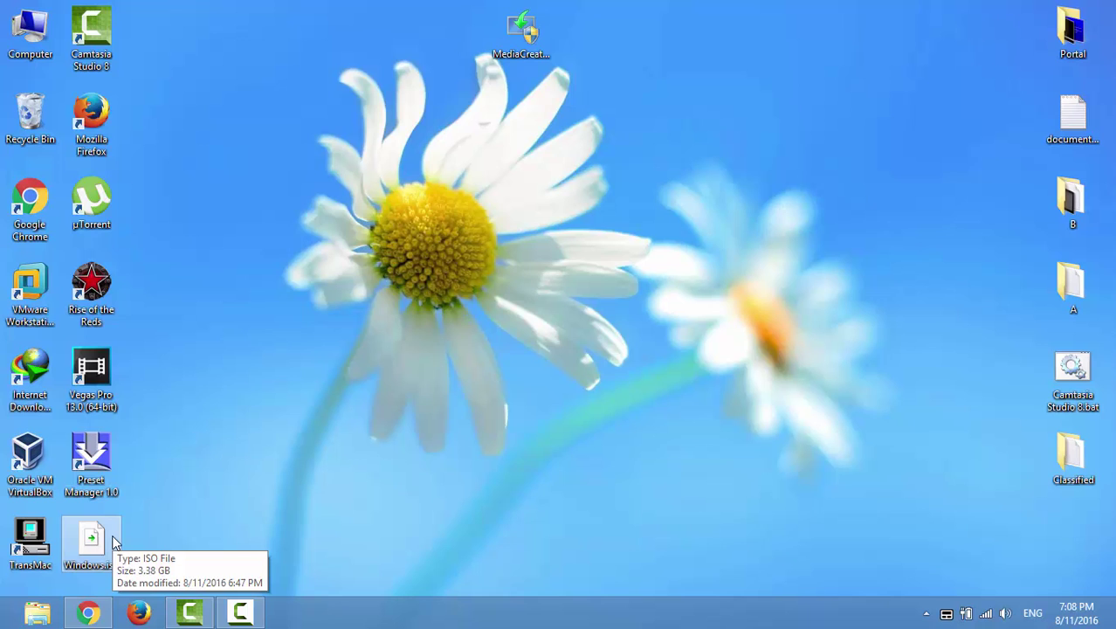
{"action": "left_click", "coordinate": [90, 613]}
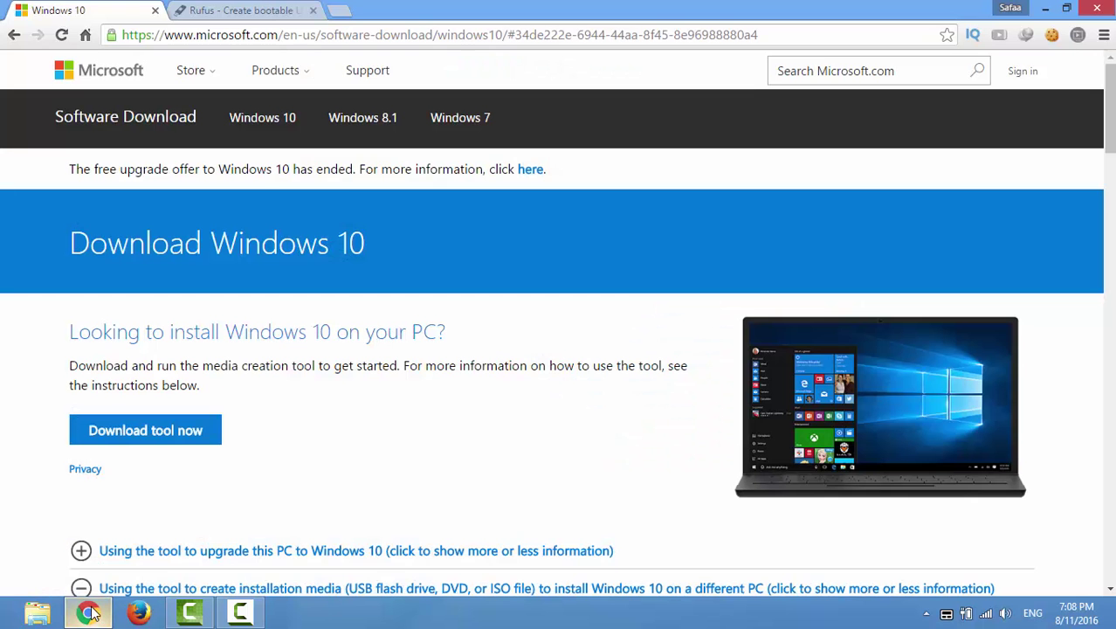
{"action": "left_click", "coordinate": [246, 14]}
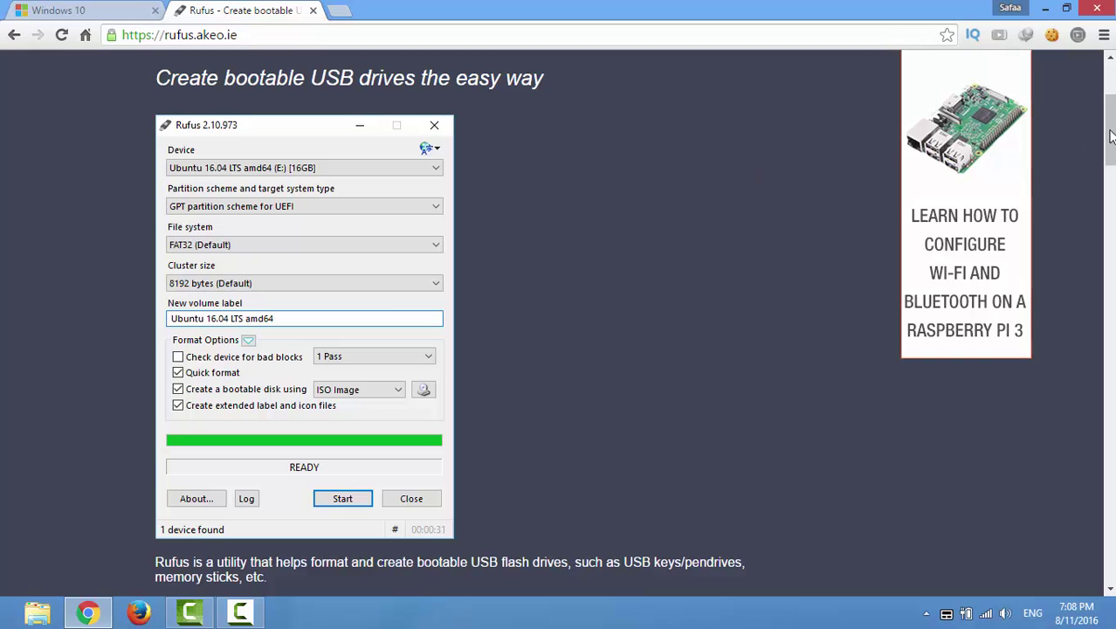
{"action": "scroll", "coordinate": [1109, 131], "scroll_direction": "down", "scroll_amount": 3}
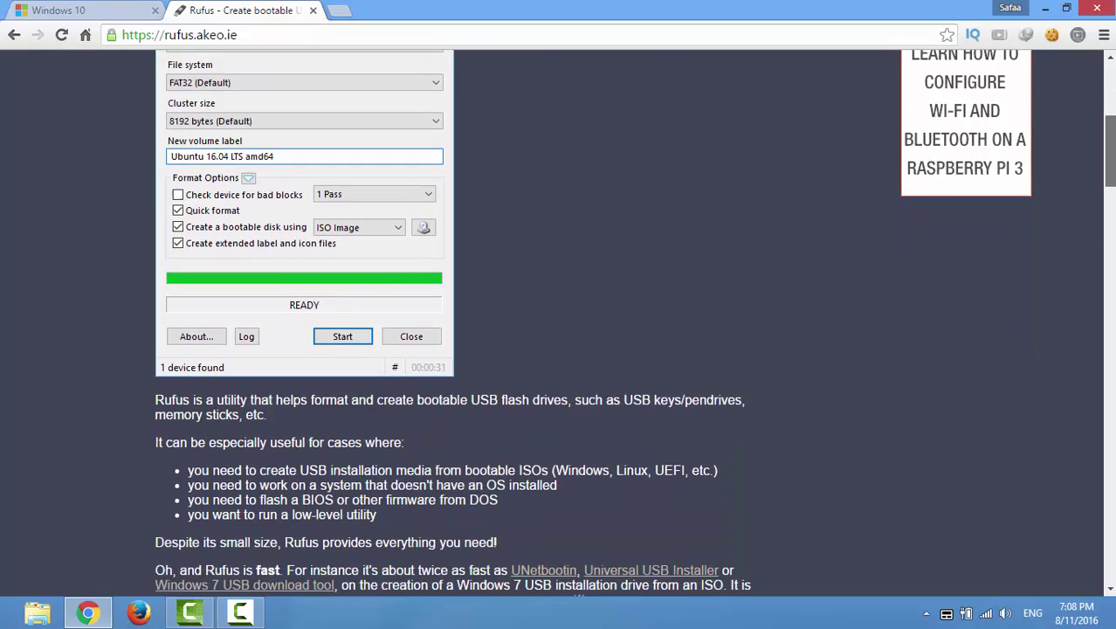
{"action": "scroll", "coordinate": [357, 367], "scroll_direction": "down", "scroll_amount": 4}
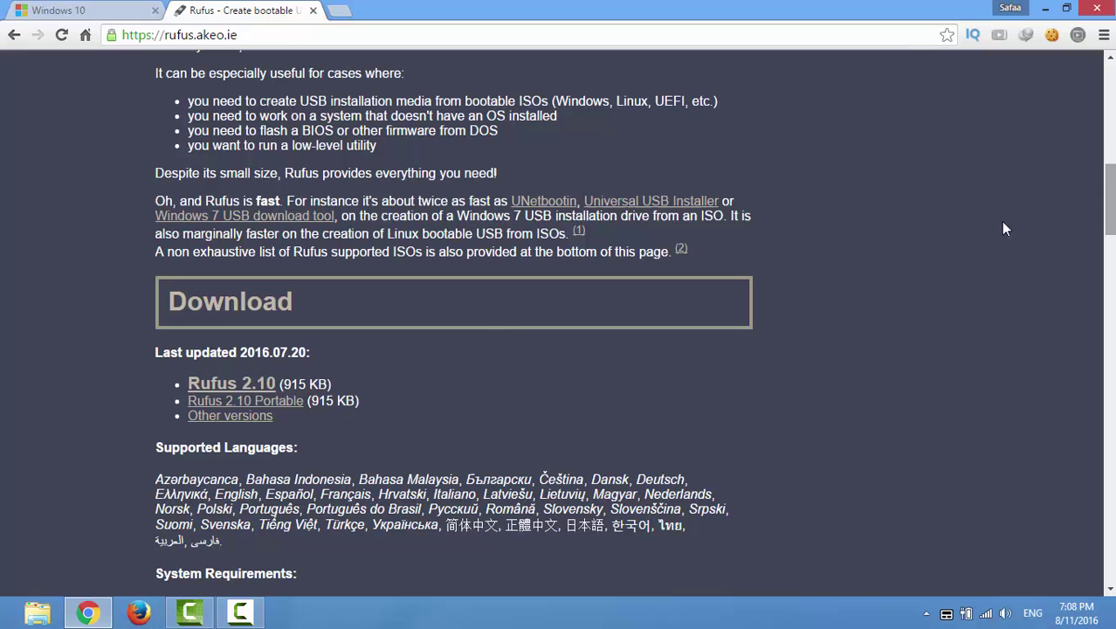
- Download Rufus 2.10 Portable (rufus-2.10p.exe) with IDM, copy it to the desktop, and dismiss the notice
{"action": "left_click", "coordinate": [288, 404]}
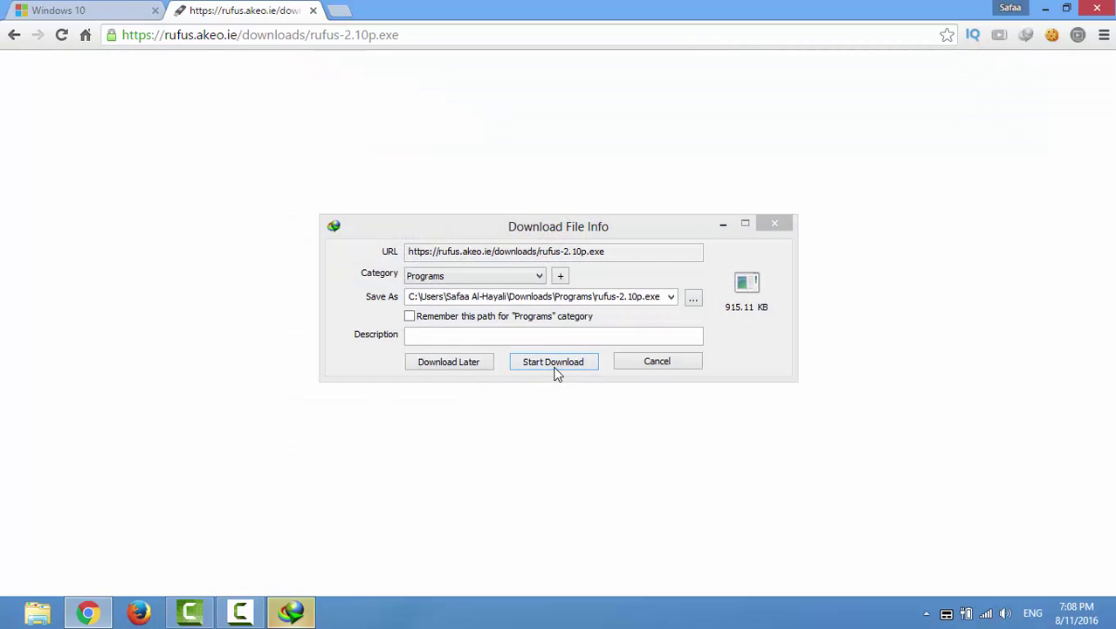
{"action": "left_click", "coordinate": [553, 361]}
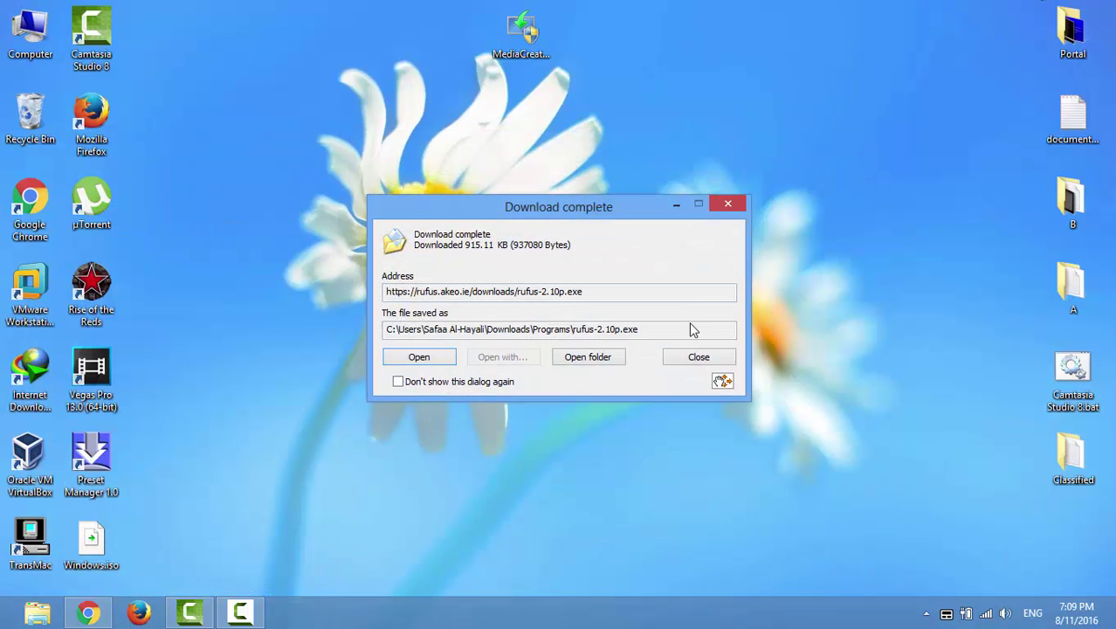
{"action": "left_click_drag", "start_coordinate": [723, 381], "coordinate": [362, 142]}
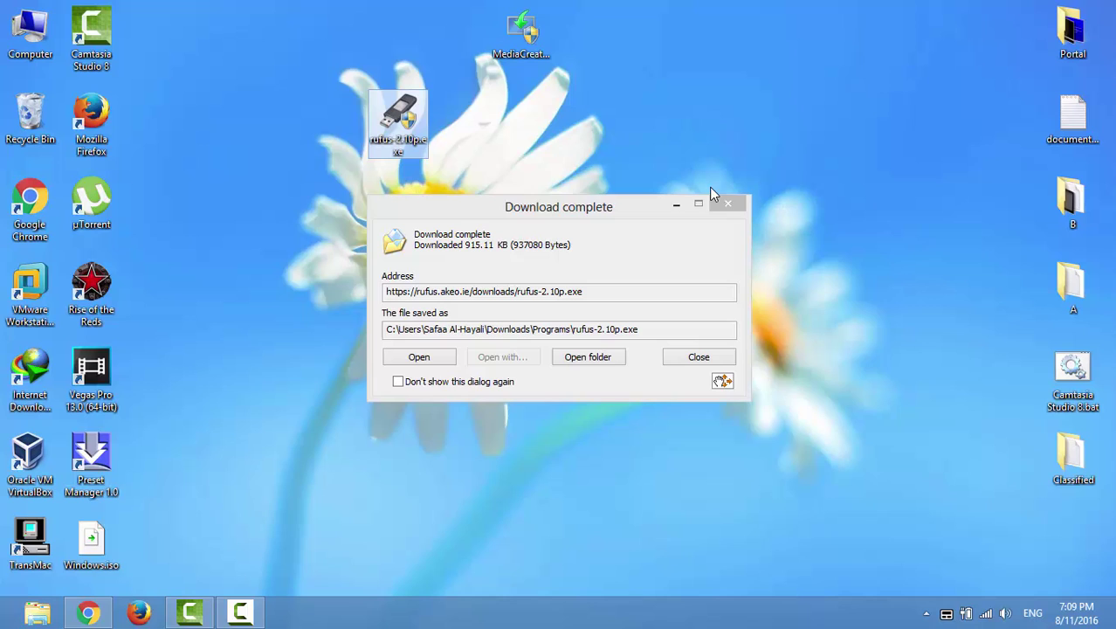
{"action": "left_click", "coordinate": [734, 203]}
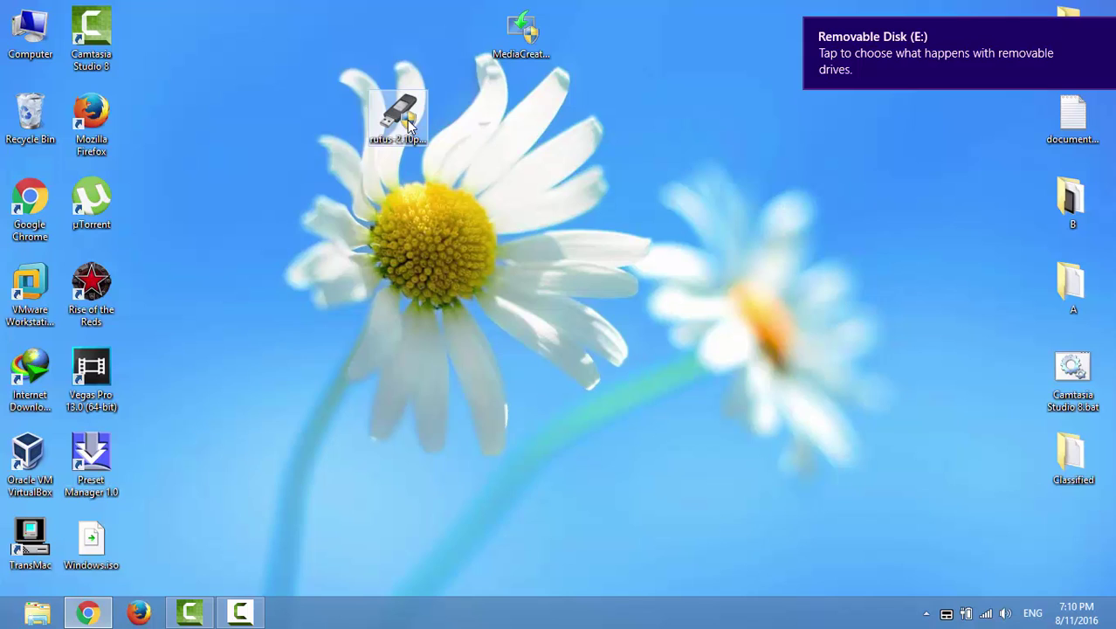
- Open the Computer window and launch rufus-2.10p.exe, declining online update checks
{"action": "double_click", "coordinate": [30, 34]}
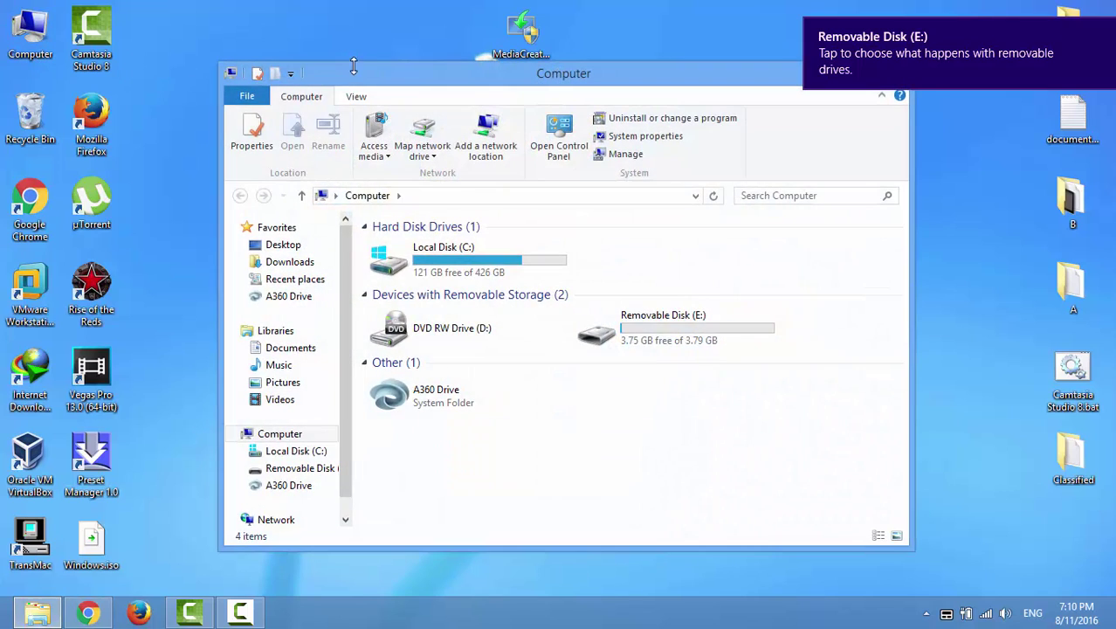
{"action": "left_click_drag", "start_coordinate": [357, 78], "coordinate": [620, 57]}
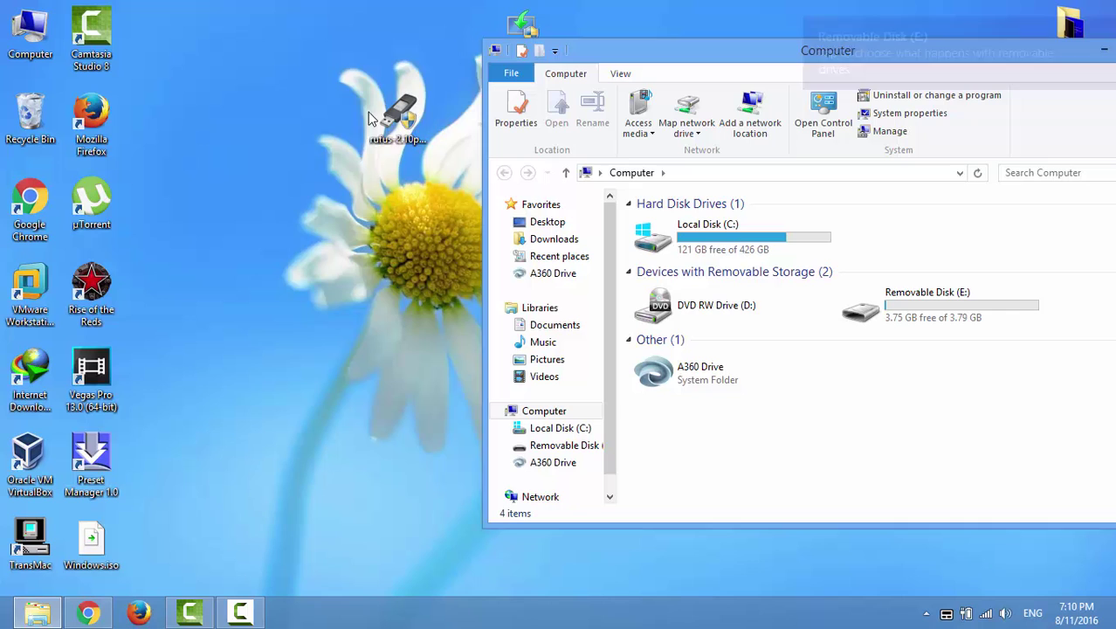
{"action": "right_click", "coordinate": [393, 122]}
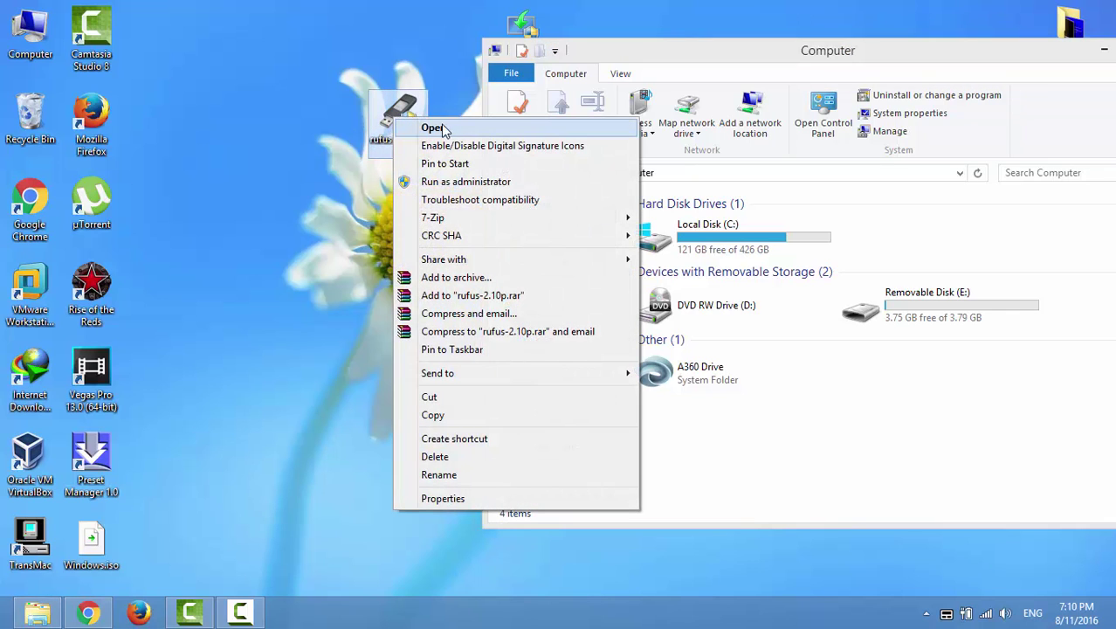
{"action": "left_click", "coordinate": [470, 124]}
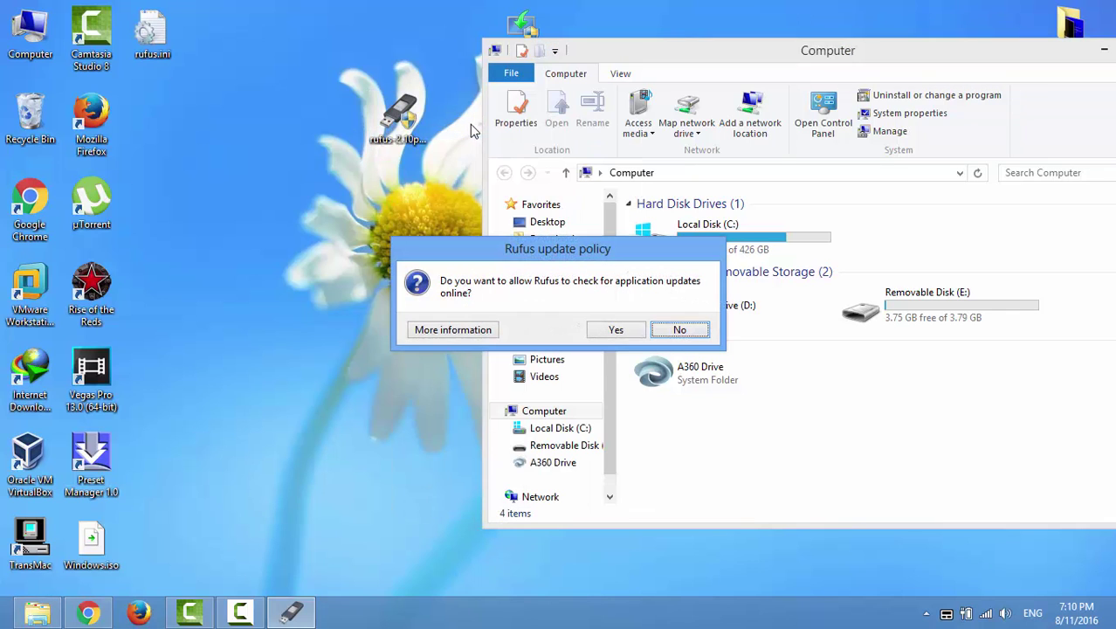
{"action": "left_click", "coordinate": [680, 330]}
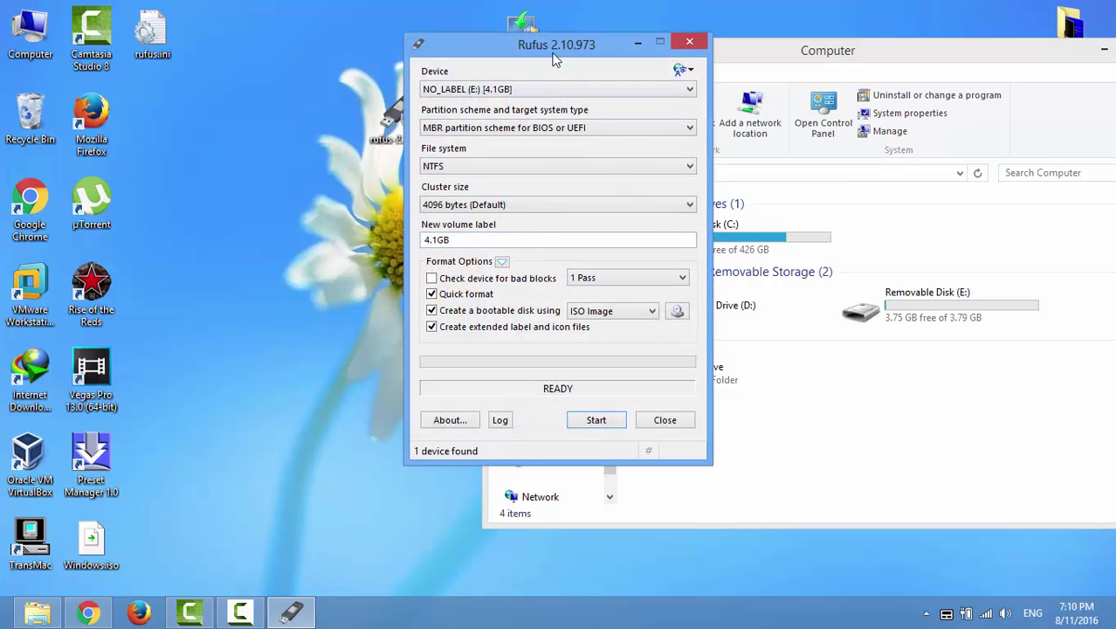
- Keep NO_LABEL (E:) 4.1GB as the Rufus target device and browse for an ISO image
{"action": "left_click_drag", "start_coordinate": [555, 54], "coordinate": [323, 79]}
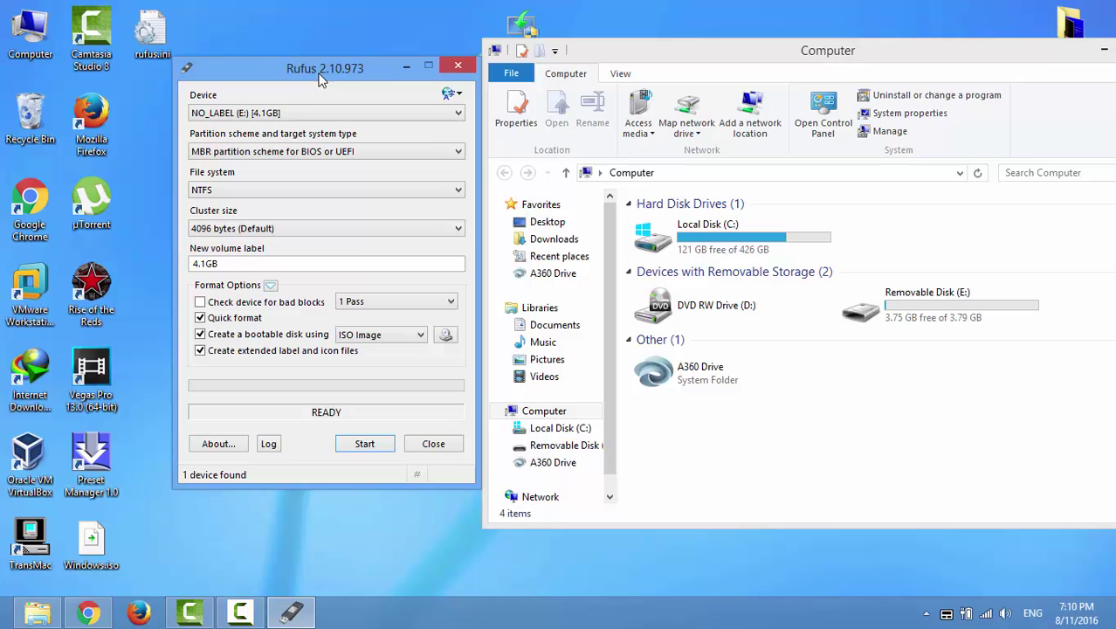
{"action": "left_click", "coordinate": [267, 116]}
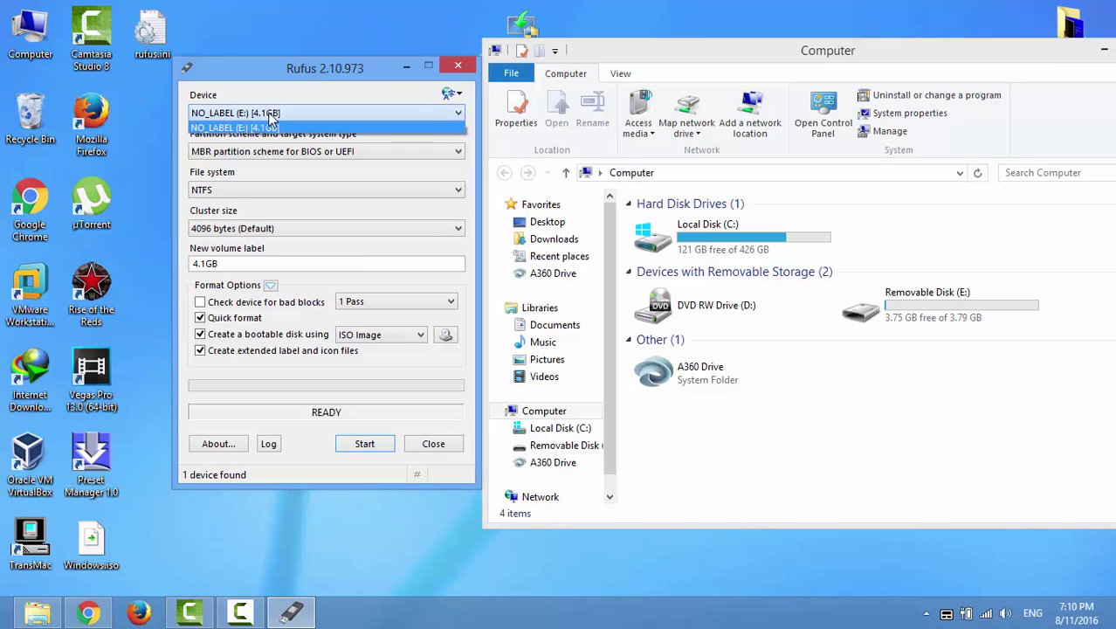
{"action": "left_click", "coordinate": [262, 124]}
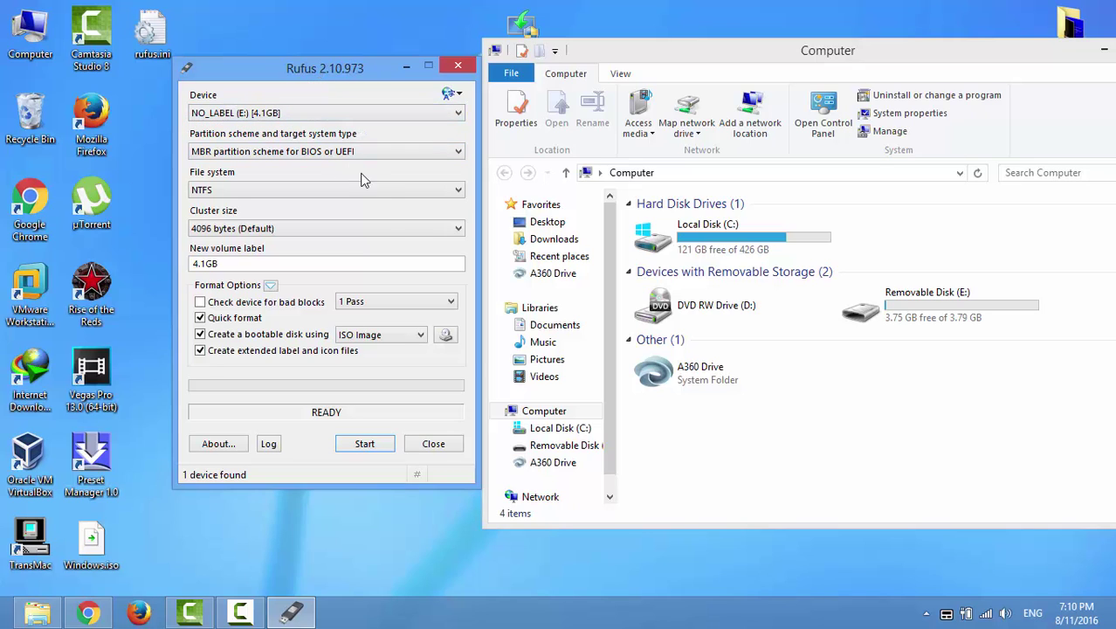
{"action": "left_click", "coordinate": [446, 336]}
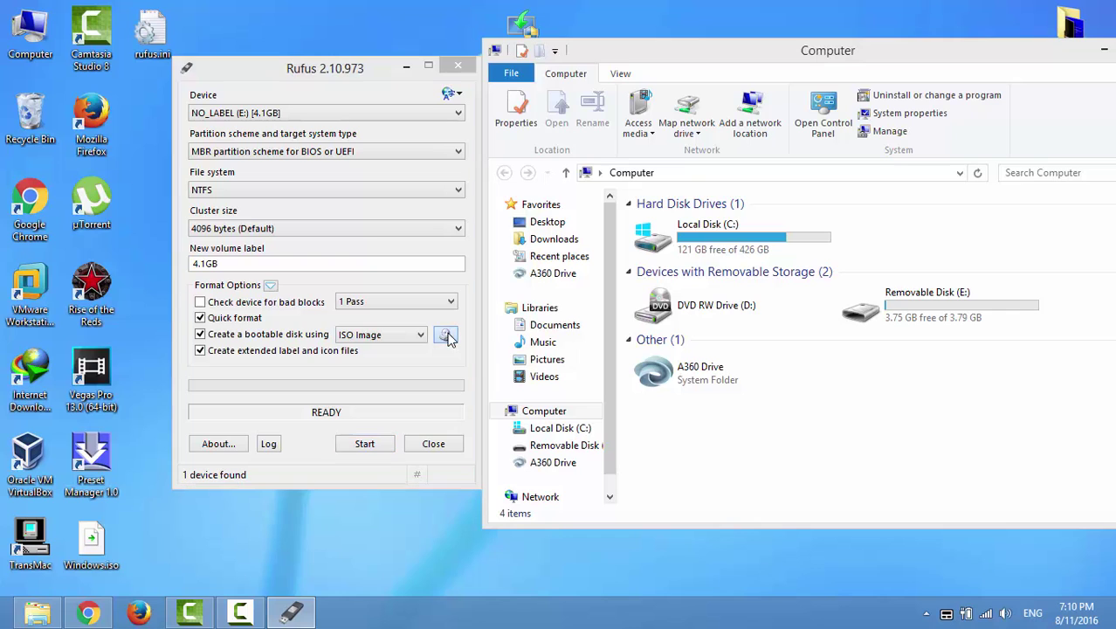
- Load Windows.iso, keep the MBR partition scheme for BIOS or UEFI-CSM, and start writing to E:
{"action": "left_click_drag", "start_coordinate": [729, 229], "coordinate": [720, 320]}
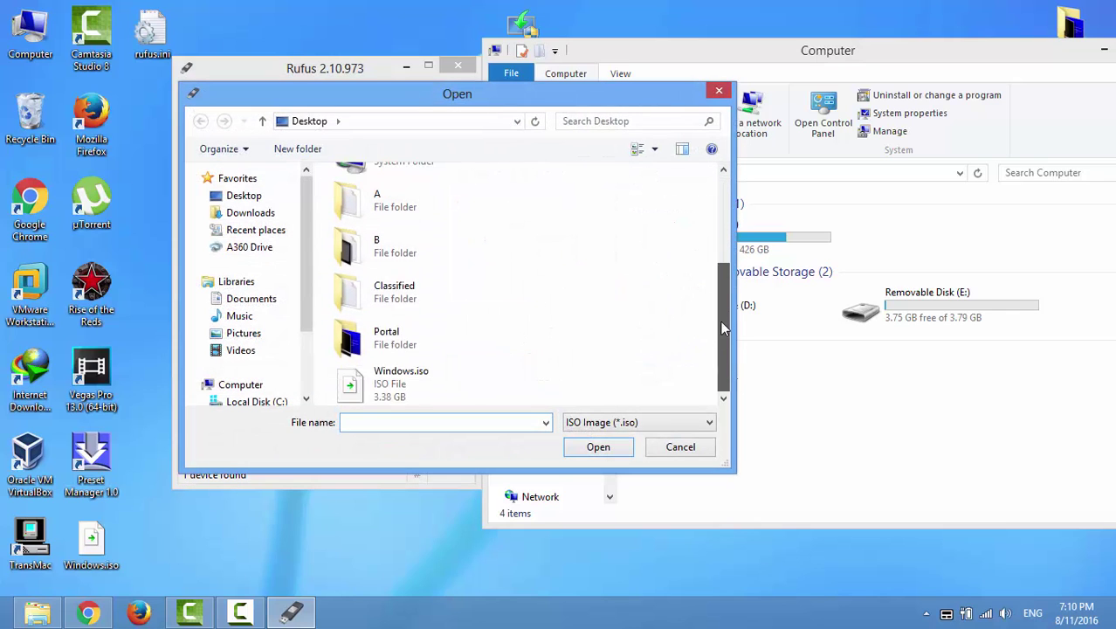
{"action": "left_click", "coordinate": [443, 375]}
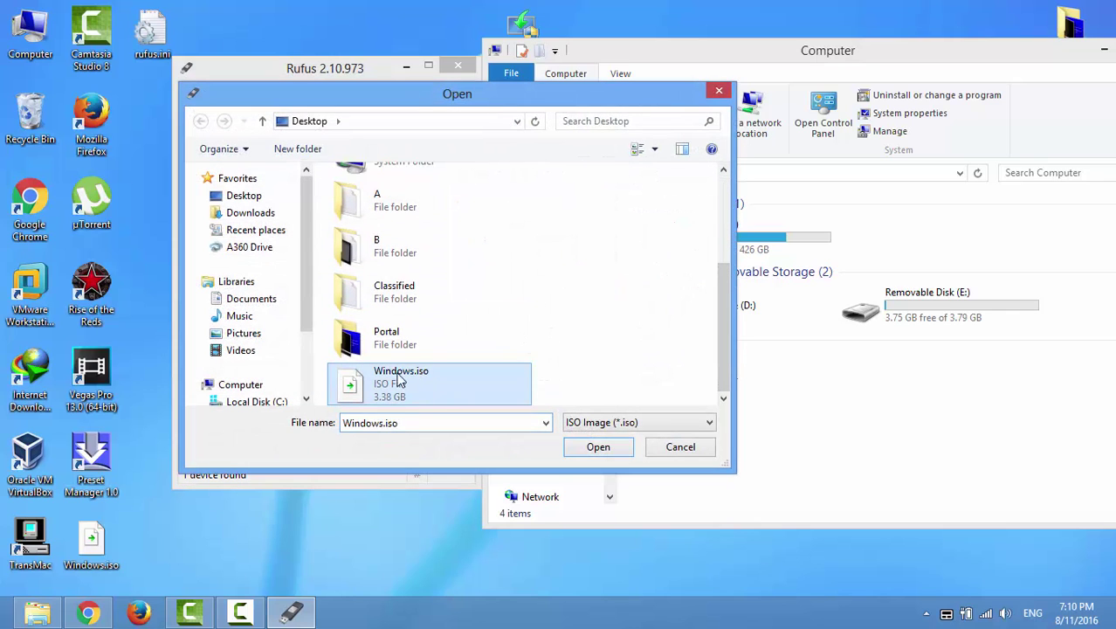
{"action": "left_click", "coordinate": [599, 447]}
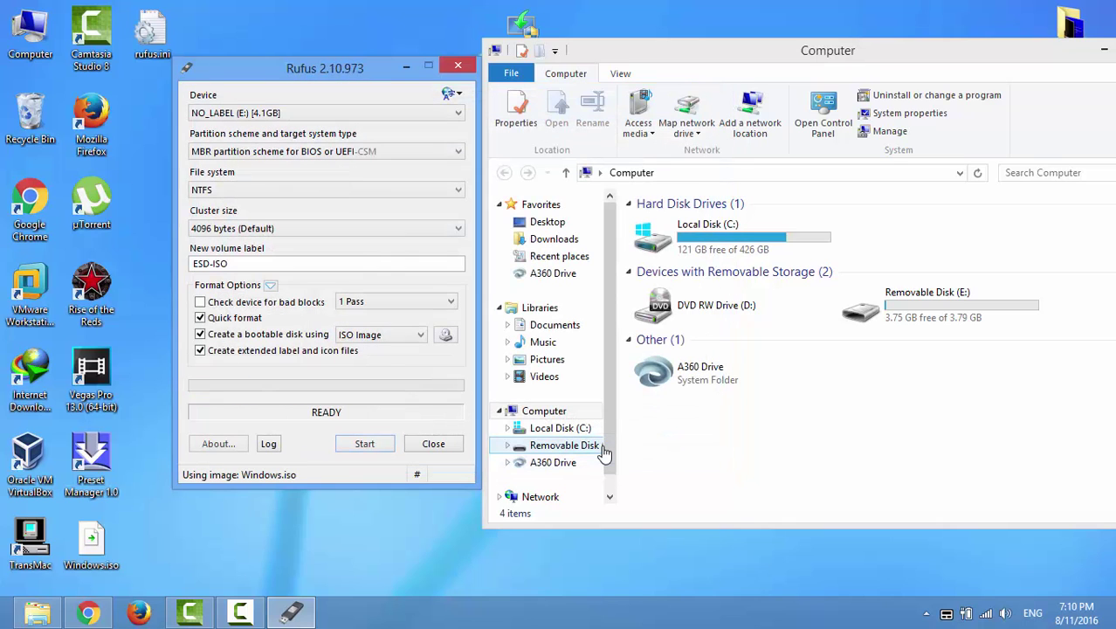
{"action": "left_click", "coordinate": [447, 153]}
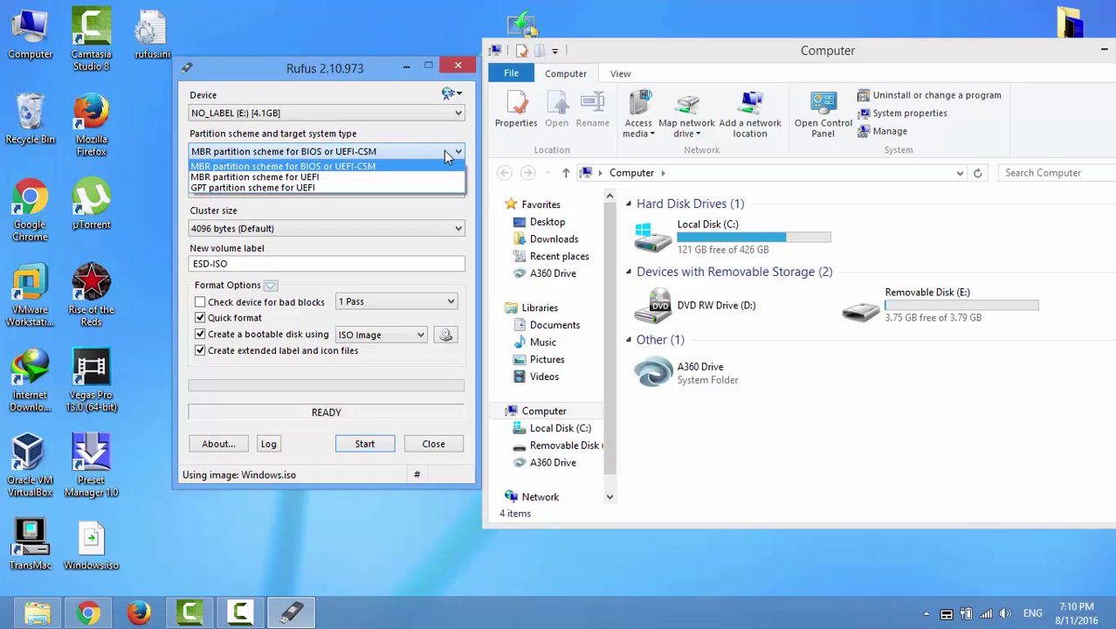
{"action": "left_click", "coordinate": [448, 153]}
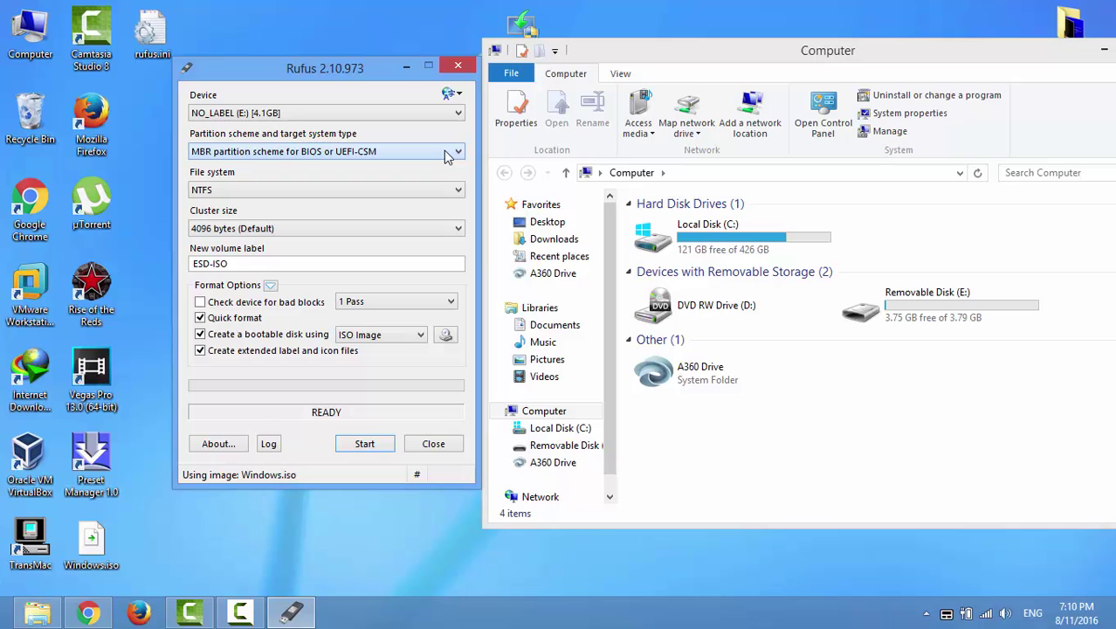
{"action": "left_click", "coordinate": [365, 445]}
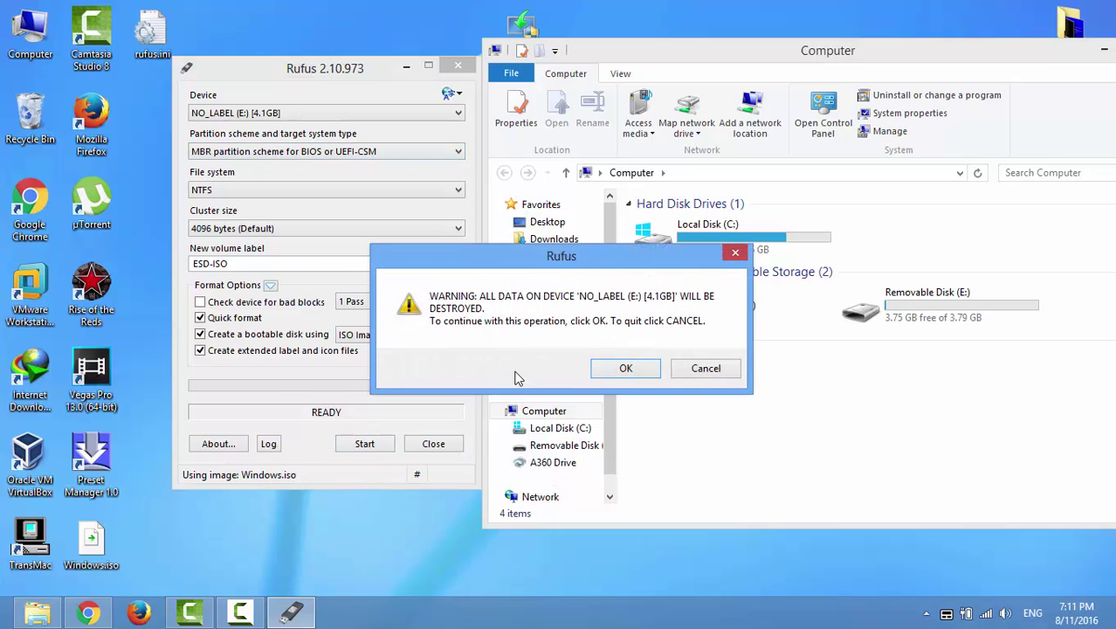
- Confirm erasing E:, let Rufus finish writing ESD-ISO, then close Rufus and the Computer window
{"action": "left_click", "coordinate": [642, 370]}
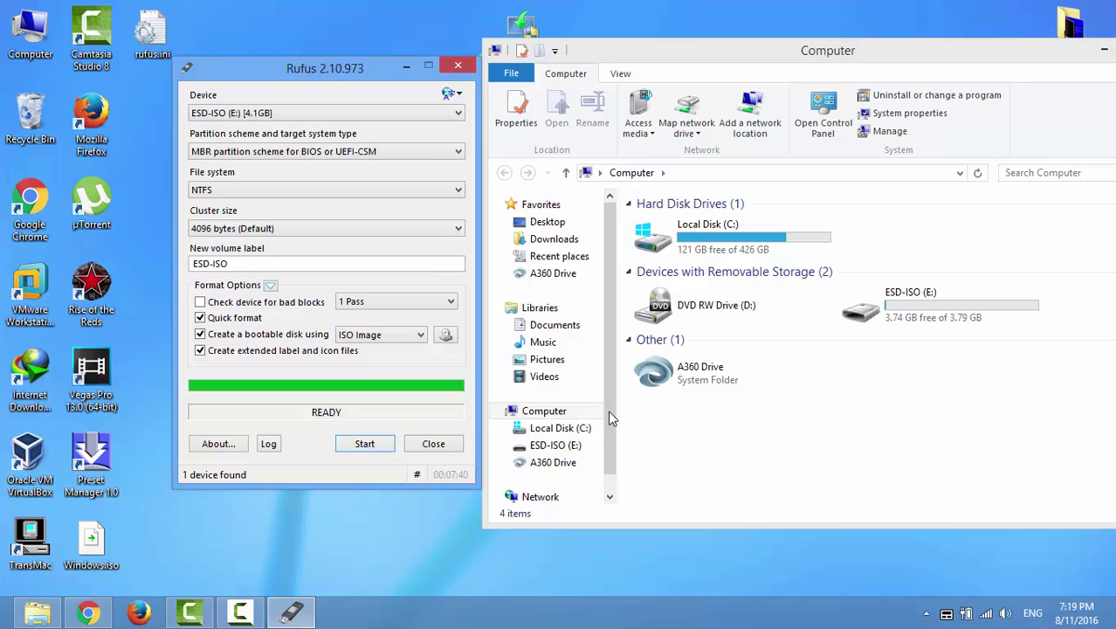
{"action": "left_click", "coordinate": [457, 65]}
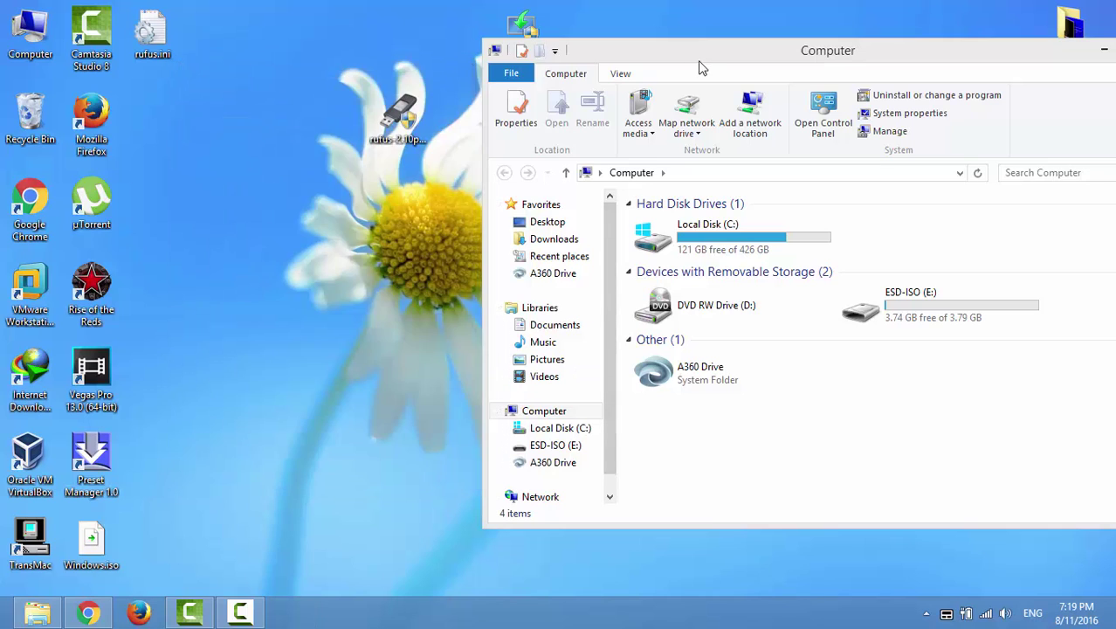
{"action": "left_click_drag", "start_coordinate": [703, 68], "coordinate": [355, 60]}
{"action": "left_click", "coordinate": [837, 50]}
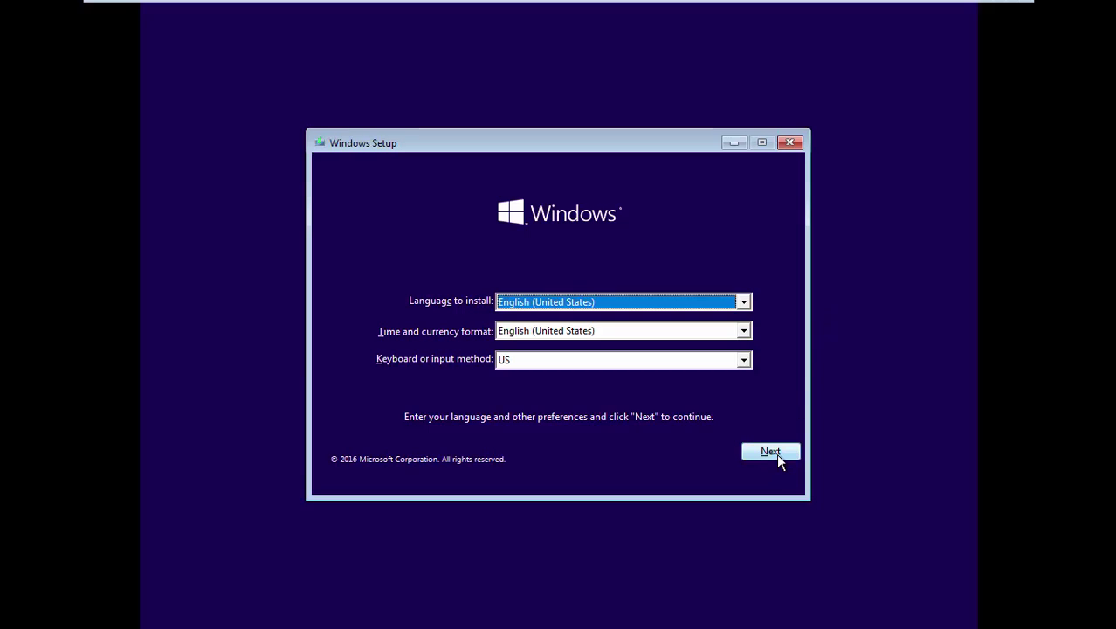
- Keep English (United States), skip the product key, choose Windows 10 Pro, and accept the licence terms
{"action": "left_click", "coordinate": [774, 453]}
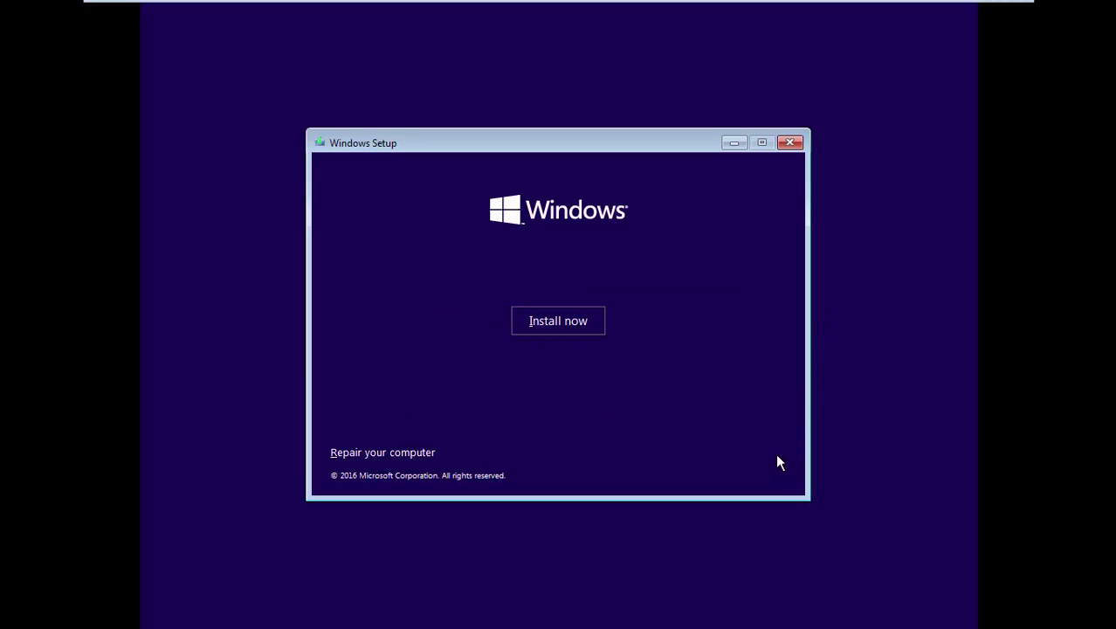
{"action": "left_click", "coordinate": [584, 328]}
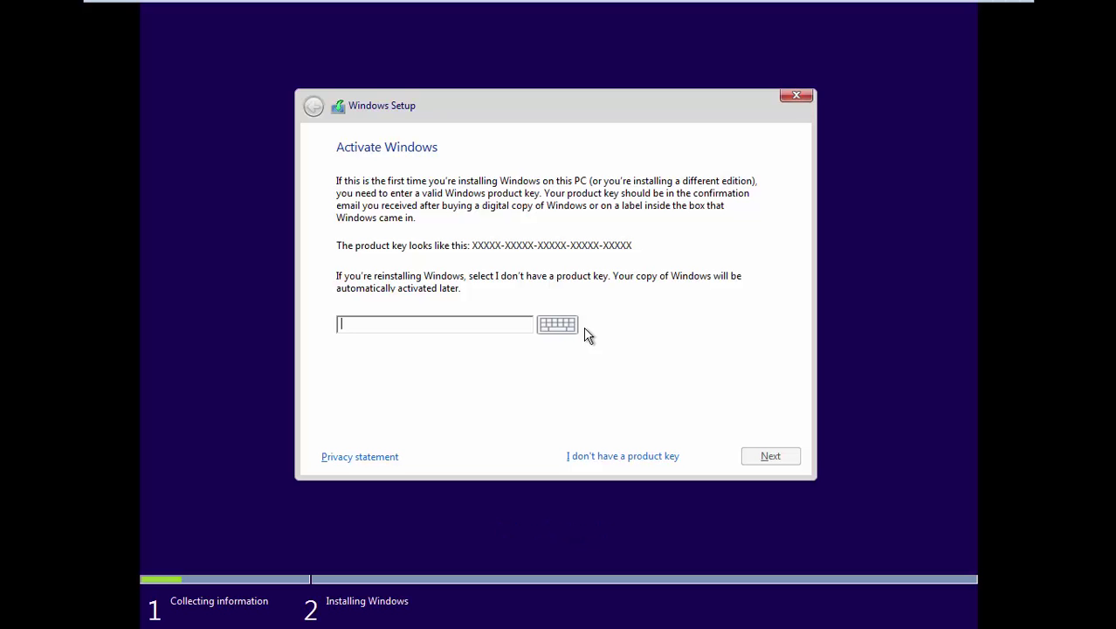
{"action": "left_click", "coordinate": [651, 451]}
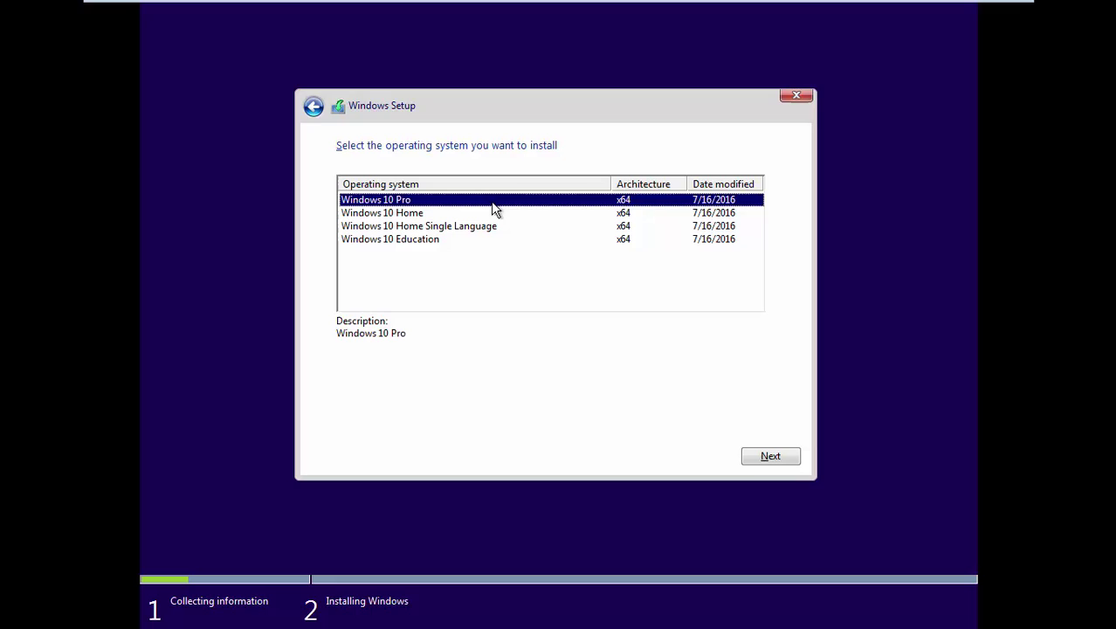
{"action": "left_click", "coordinate": [789, 457]}
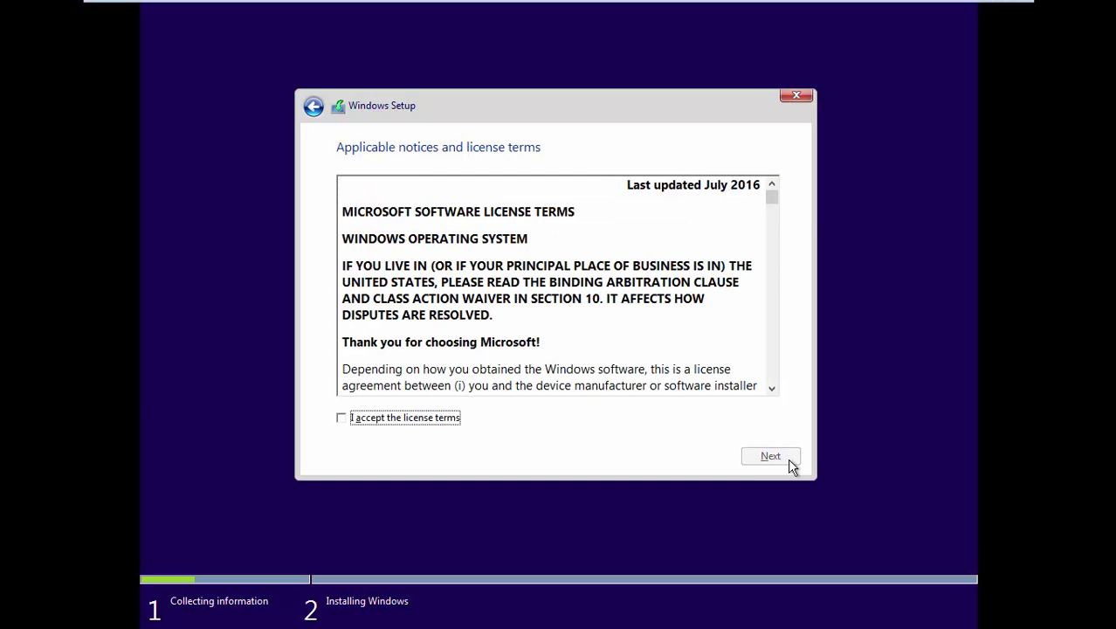
{"action": "left_click", "coordinate": [341, 419]}
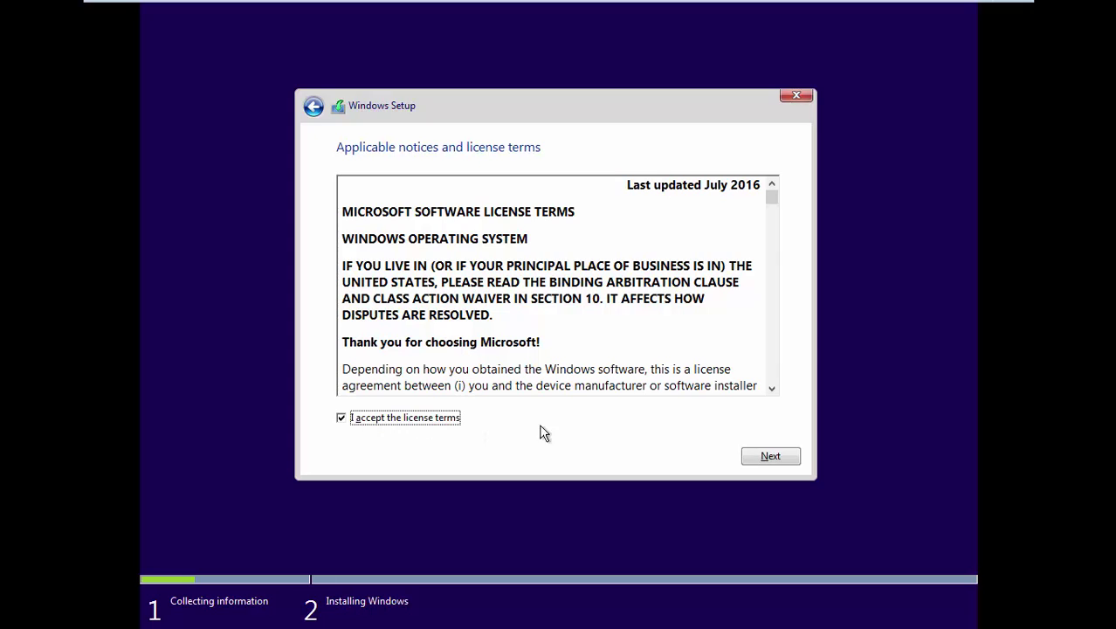
{"action": "left_click", "coordinate": [759, 461]}
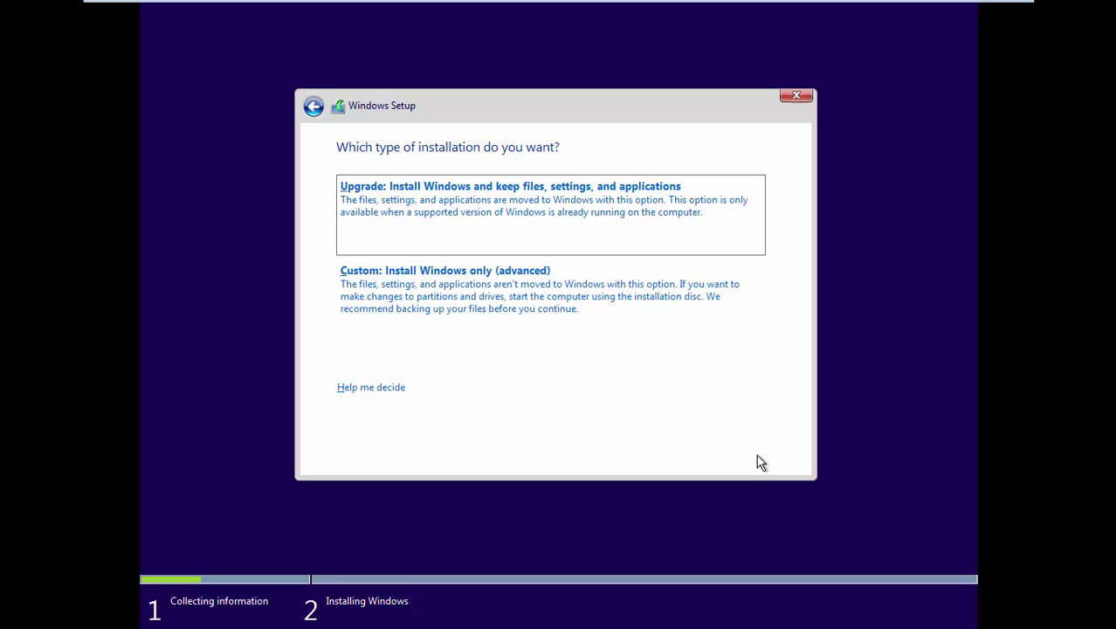
- Choose Custom install and install Windows onto Drive 0's 60.0 GB unallocated space
{"action": "left_click", "coordinate": [607, 328]}
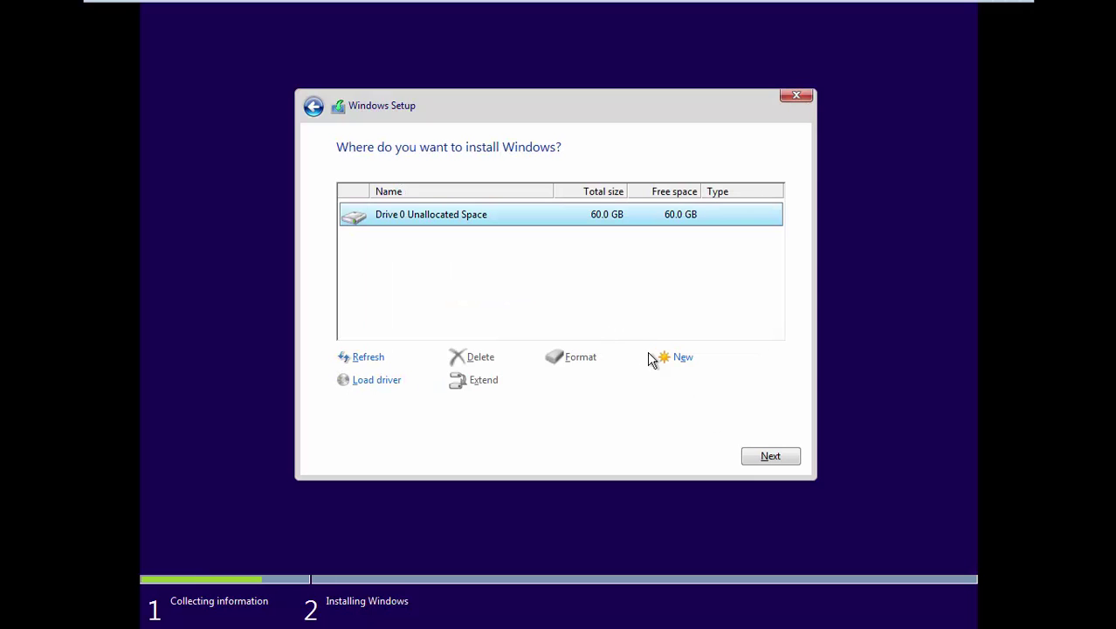
{"action": "left_click", "coordinate": [780, 456]}
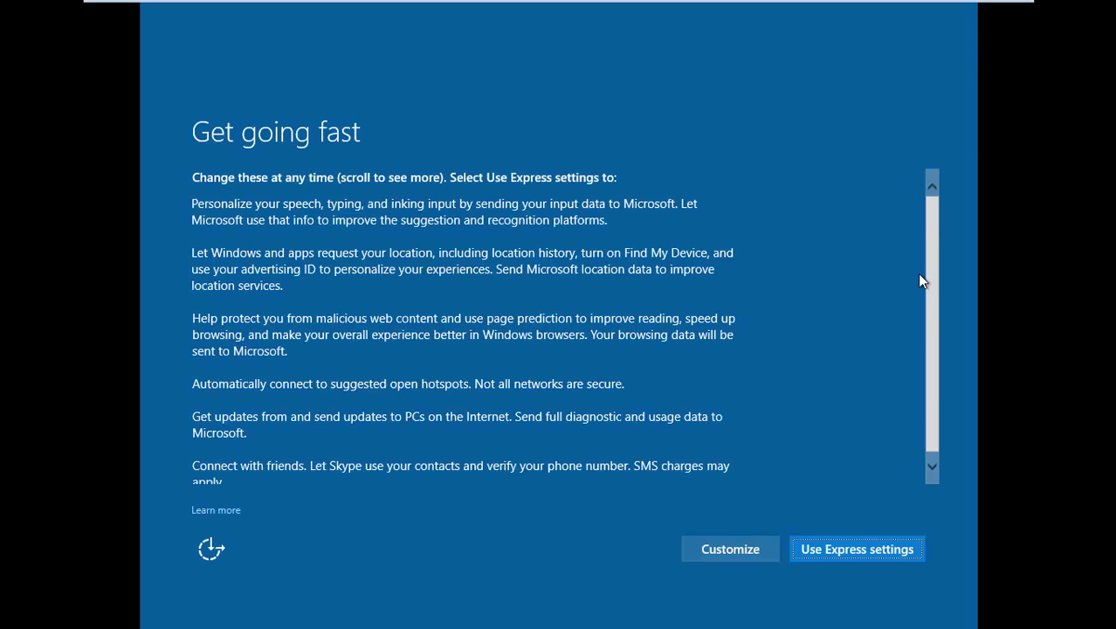
- Choose Express settings and 'I own it', then skip the Microsoft account sign-in page
{"action": "left_click", "coordinate": [857, 548]}
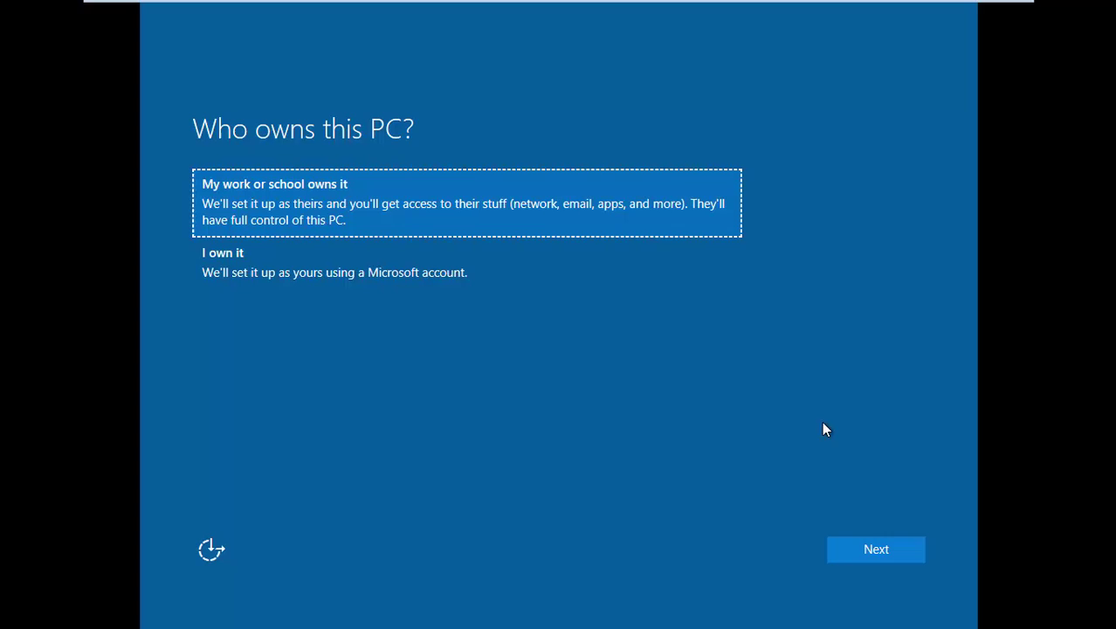
{"action": "left_click", "coordinate": [444, 284]}
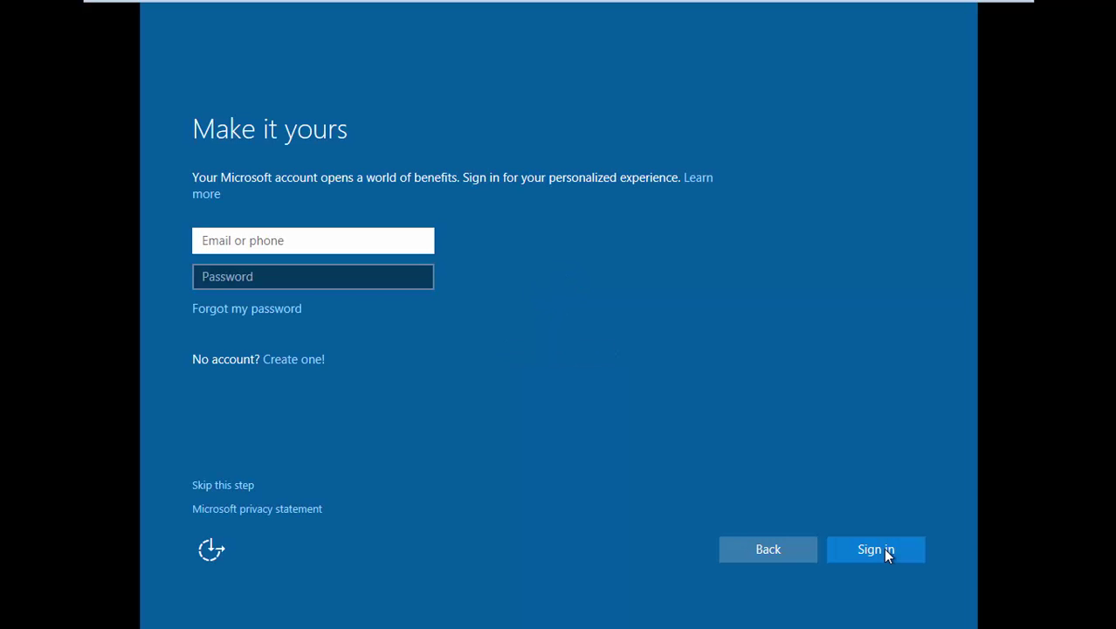
{"action": "left_click", "coordinate": [231, 487]}
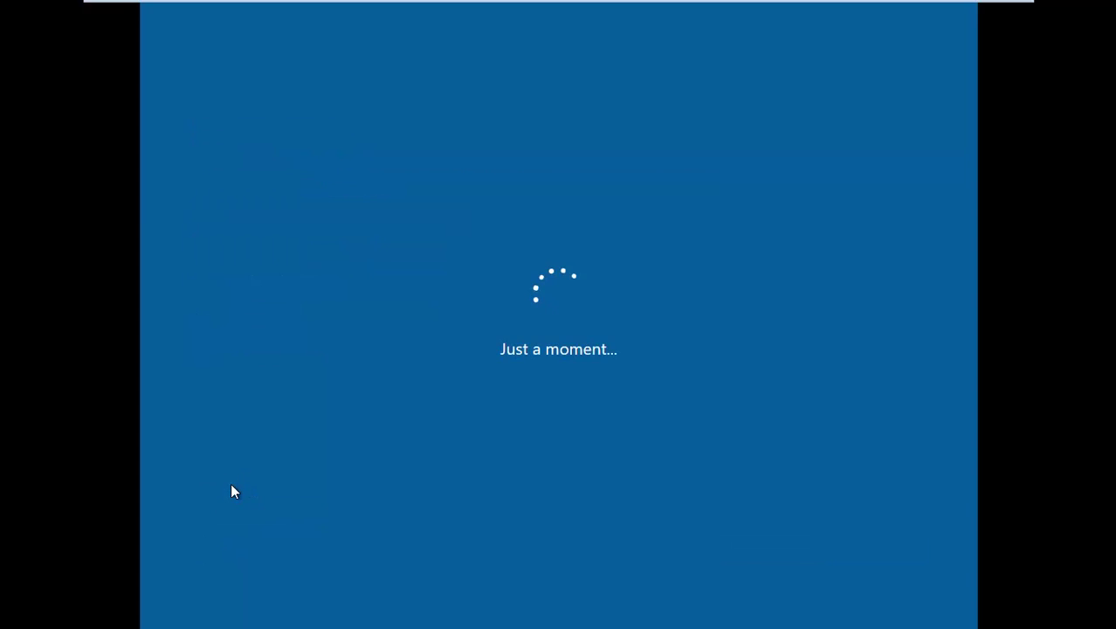
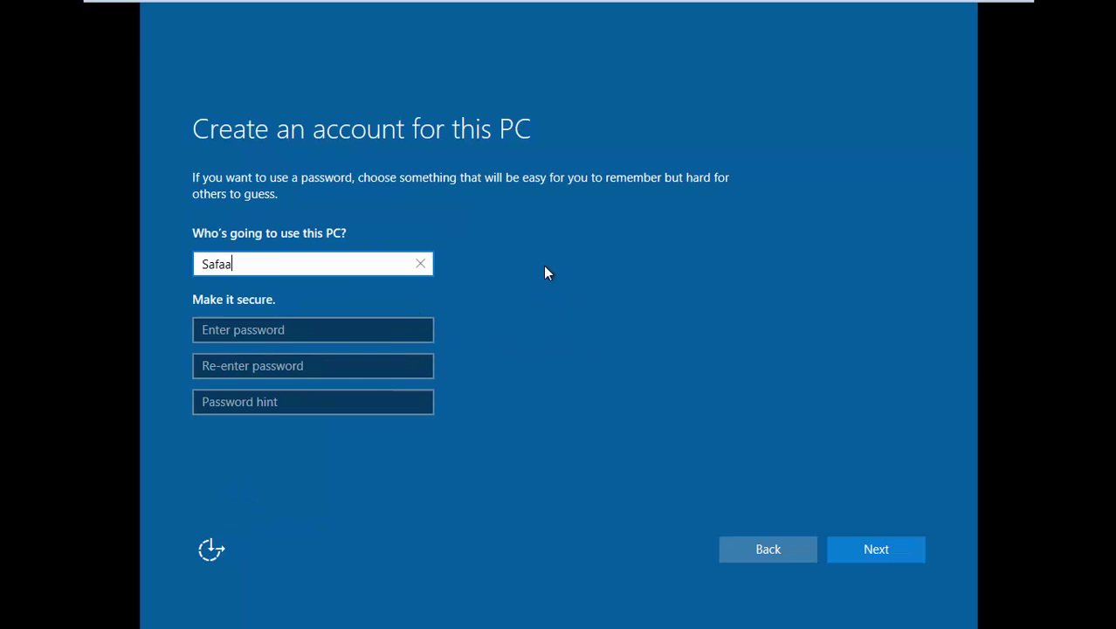
- Create a local account under the user's full name and turn down Cortana with Not now
{"action": "left_click", "coordinate": [884, 547]}
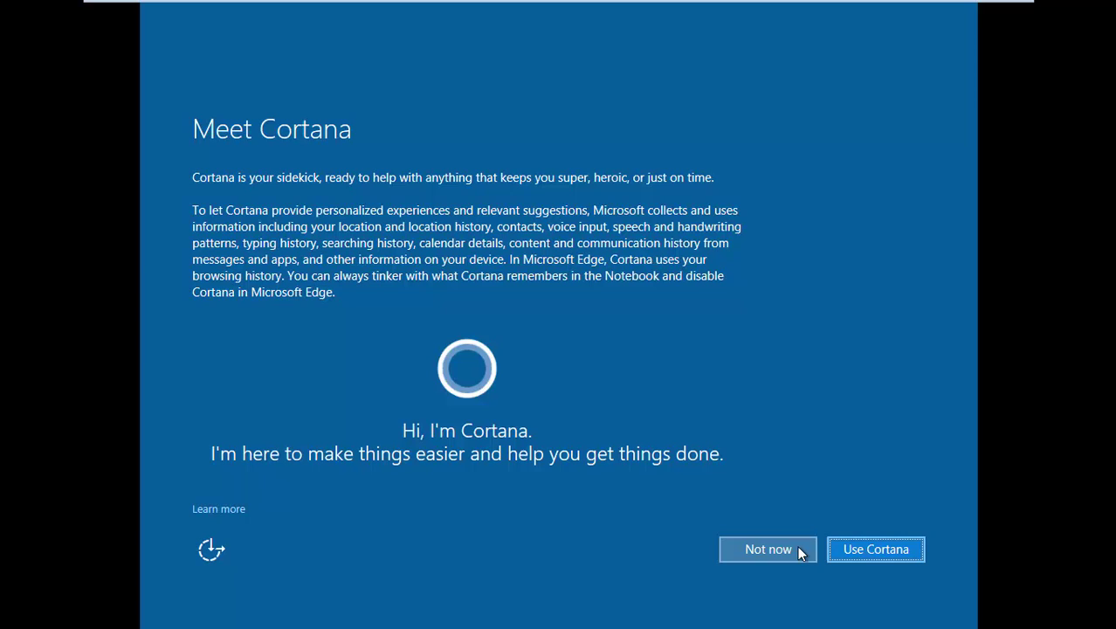
{"action": "left_click", "coordinate": [796, 549]}
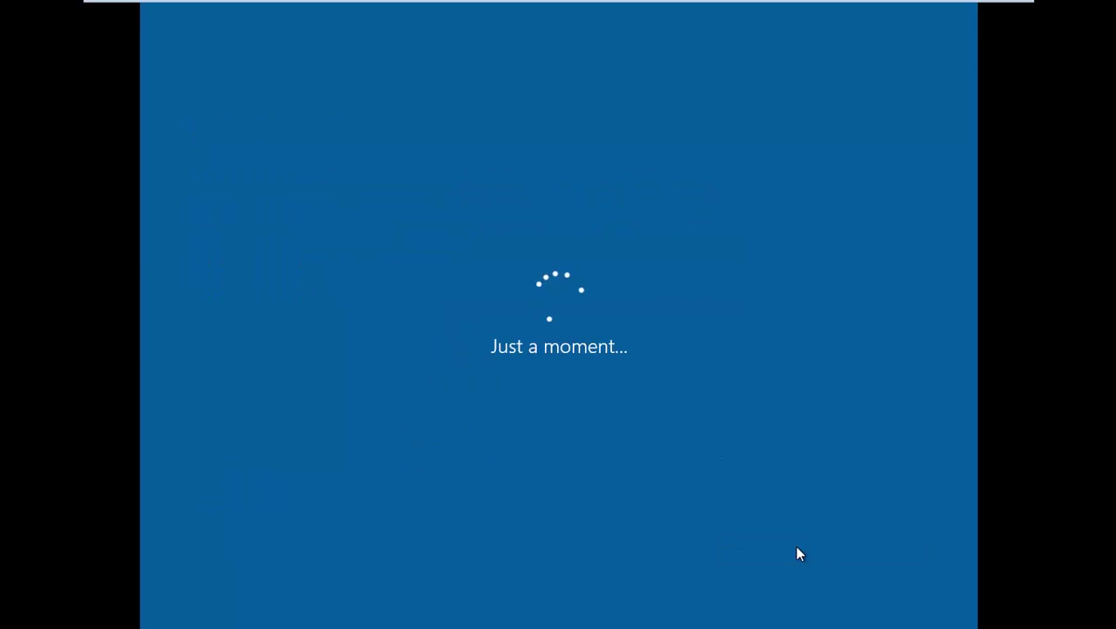